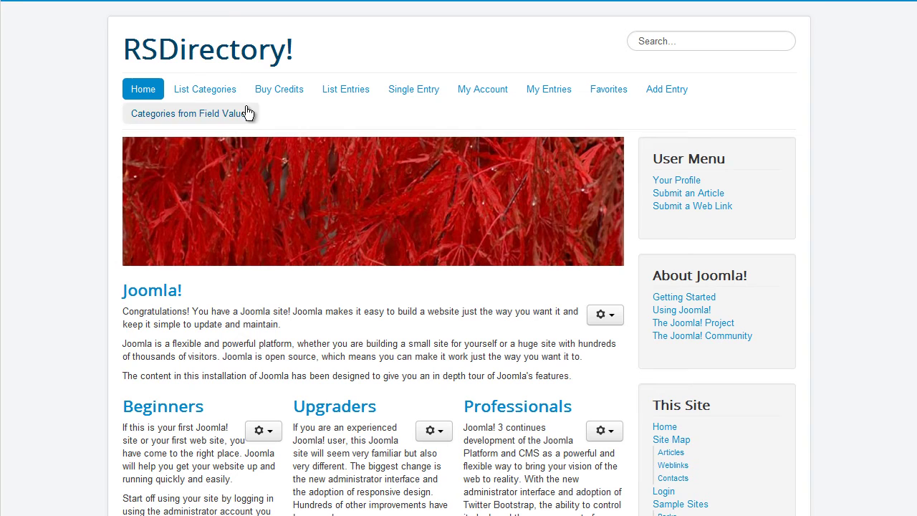
- Browse to the Joomla! 3.x components category, listing RSForm!Pro, RSComments!, RSBlog! and RSFirewall
{"action": "left_click", "coordinate": [206, 95]}
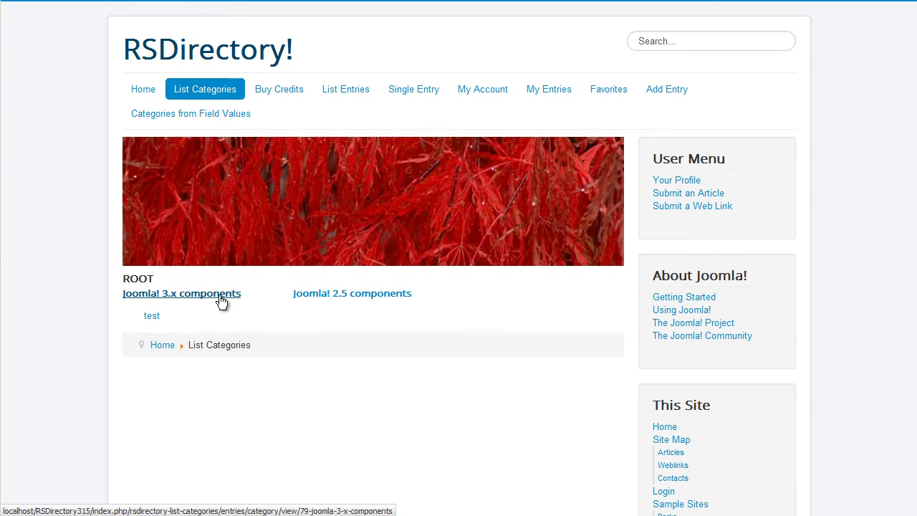
{"action": "left_click", "coordinate": [223, 299]}
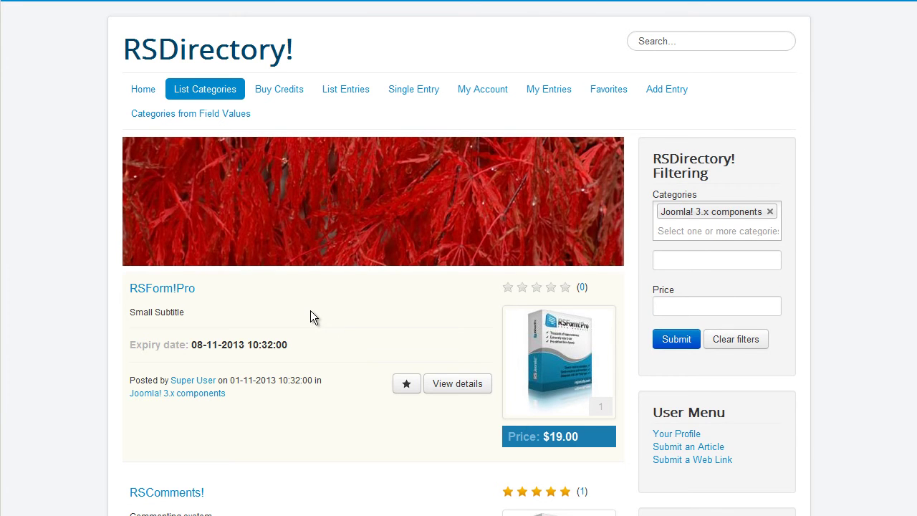
{"action": "scroll", "coordinate": [311, 313], "scroll_direction": "down", "scroll_amount": 9}
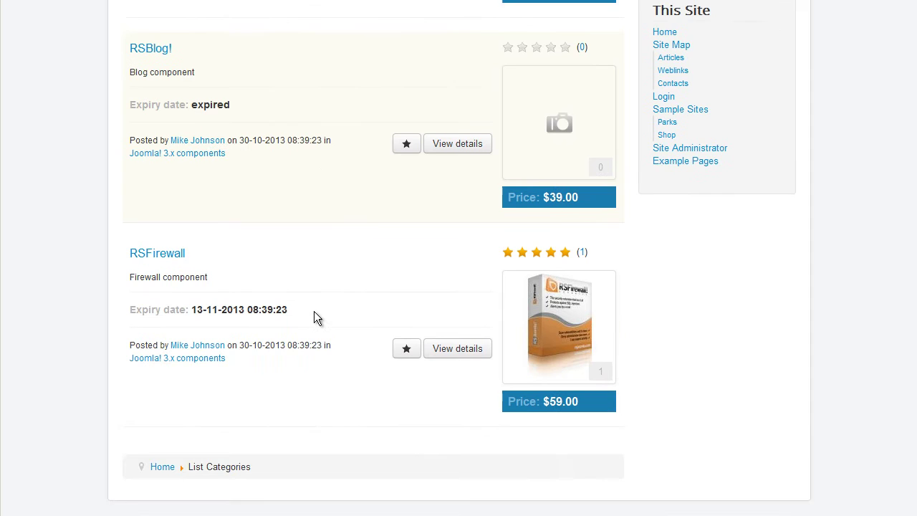
{"action": "scroll", "coordinate": [315, 309], "scroll_direction": "down", "scroll_amount": 1}
{"action": "scroll", "coordinate": [315, 310], "scroll_direction": "up", "scroll_amount": 6}
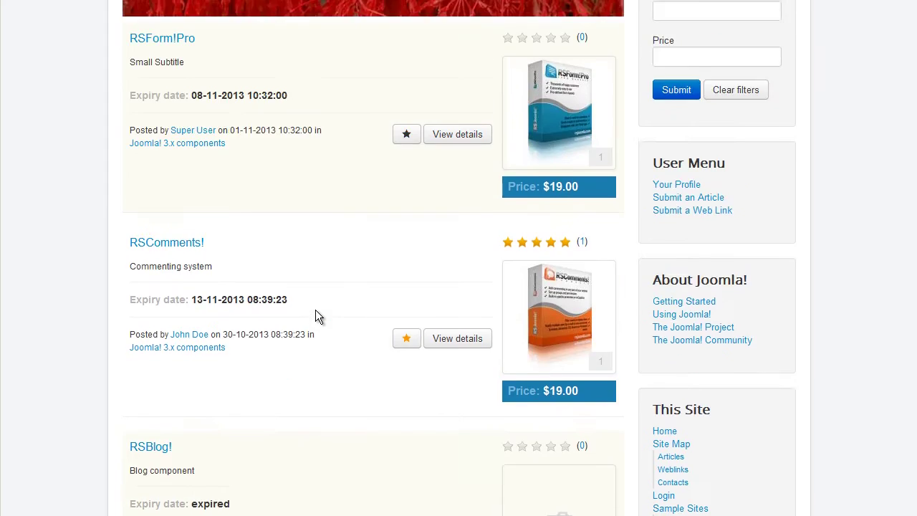
{"action": "scroll", "coordinate": [316, 309], "scroll_direction": "up", "scroll_amount": 4}
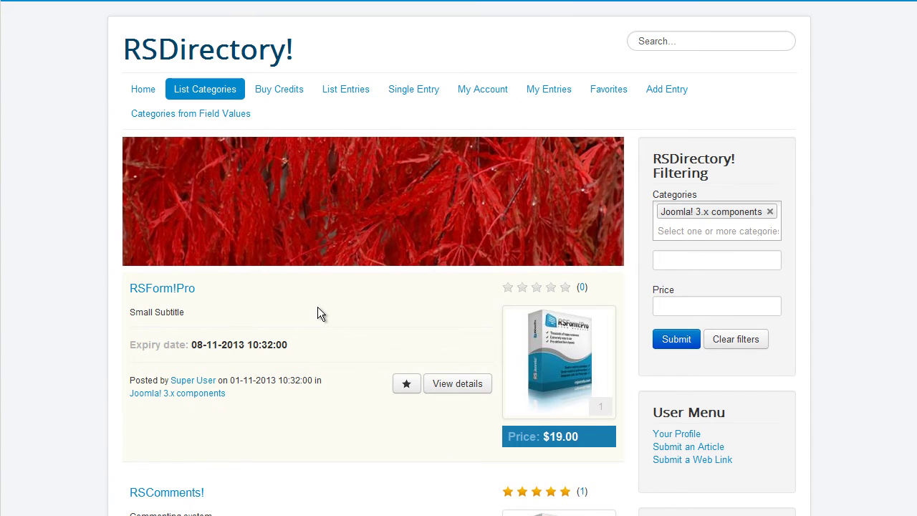
- Buy the Standard 30-credit package ($50.00) by Wire Transfer and review the bank details
{"action": "left_click", "coordinate": [278, 97]}
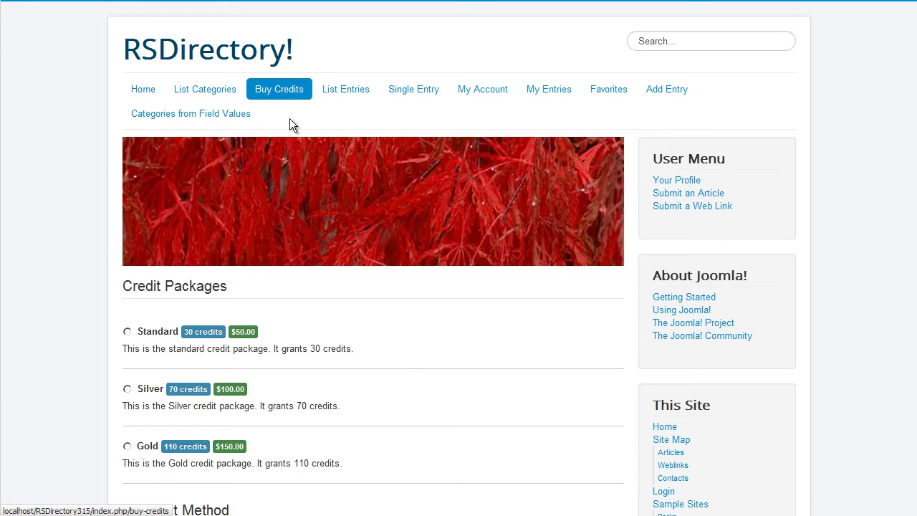
{"action": "left_click", "coordinate": [451, 336]}
{"action": "scroll", "coordinate": [450, 324], "scroll_direction": "down", "scroll_amount": 2}
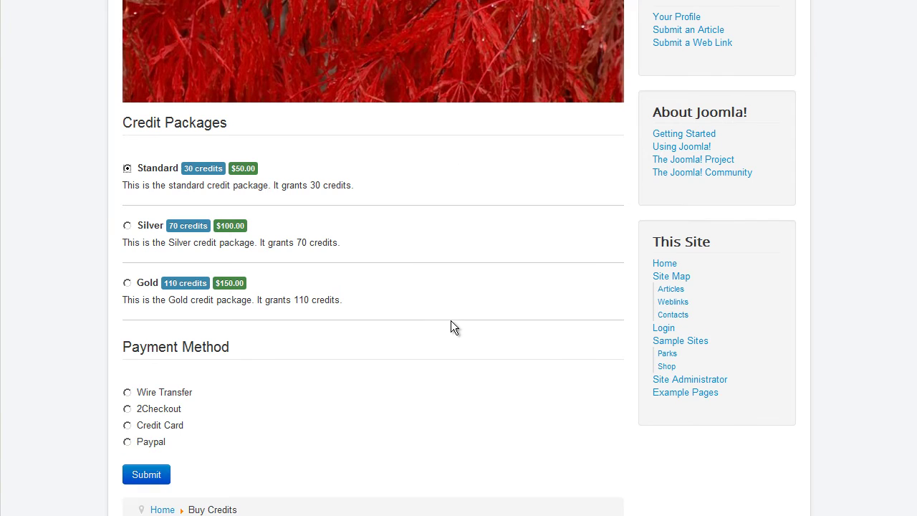
{"action": "scroll", "coordinate": [451, 320], "scroll_direction": "down", "scroll_amount": 1}
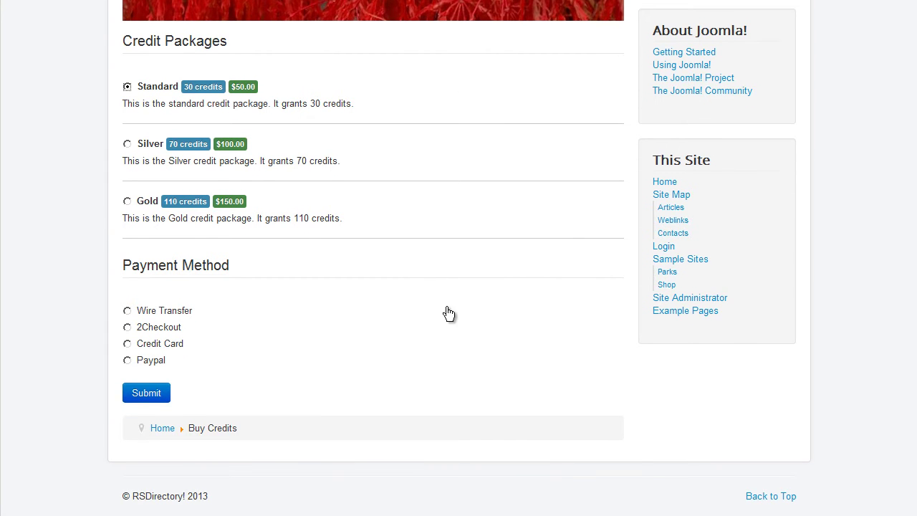
{"action": "left_click", "coordinate": [162, 313]}
{"action": "left_click", "coordinate": [147, 394]}
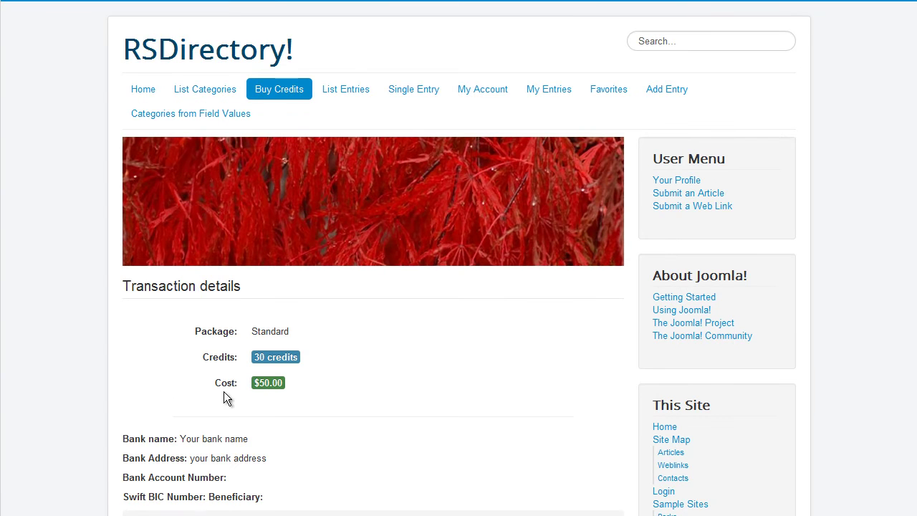
{"action": "scroll", "coordinate": [382, 371], "scroll_direction": "down", "scroll_amount": 3}
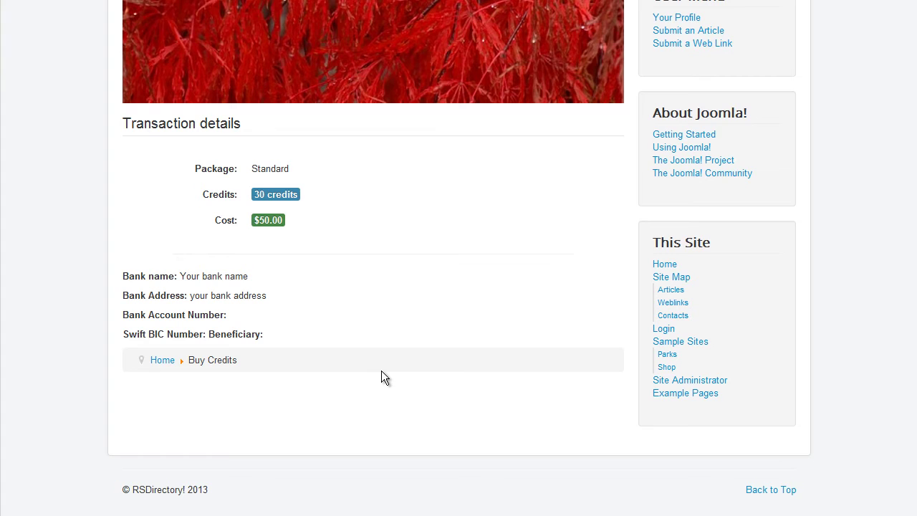
{"action": "scroll", "coordinate": [382, 371], "scroll_direction": "up", "scroll_amount": 3}
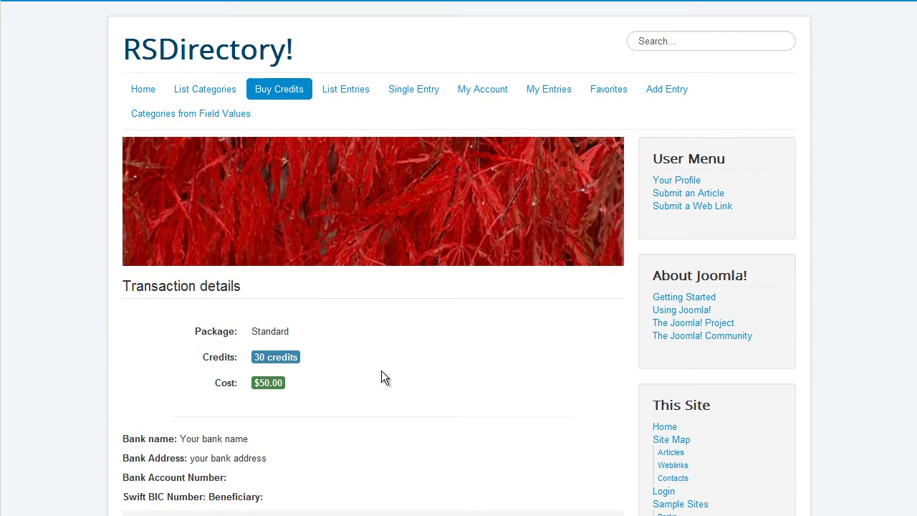
- Open List Entries and scroll through all directory entries
{"action": "left_click", "coordinate": [344, 99]}
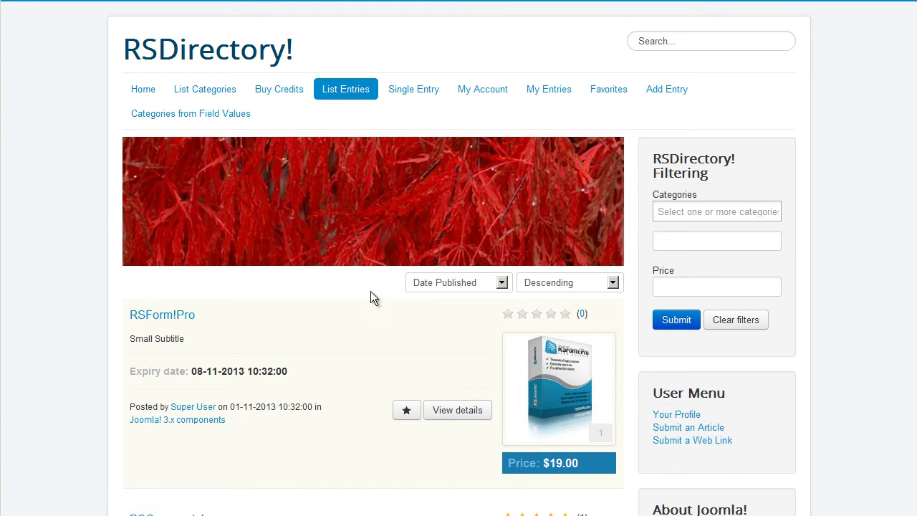
{"action": "scroll", "coordinate": [370, 287], "scroll_direction": "down", "scroll_amount": 5}
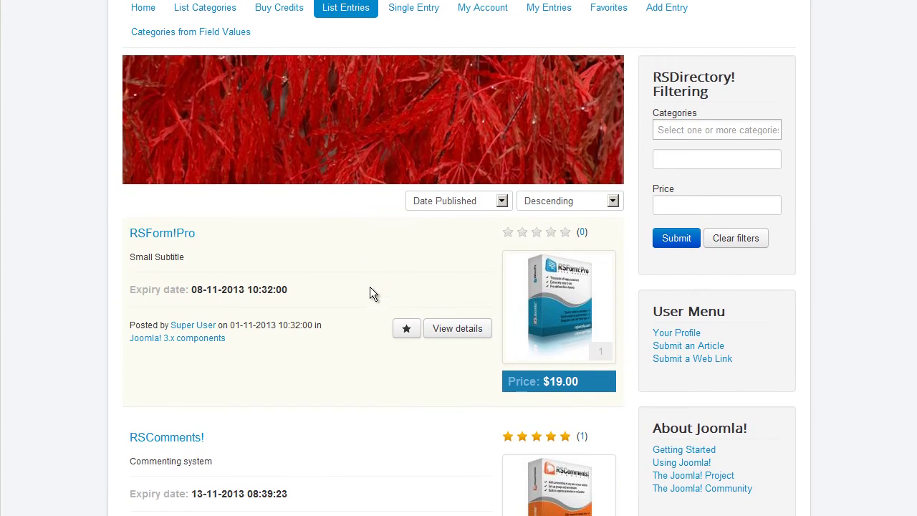
{"action": "scroll", "coordinate": [370, 287], "scroll_direction": "down", "scroll_amount": 5}
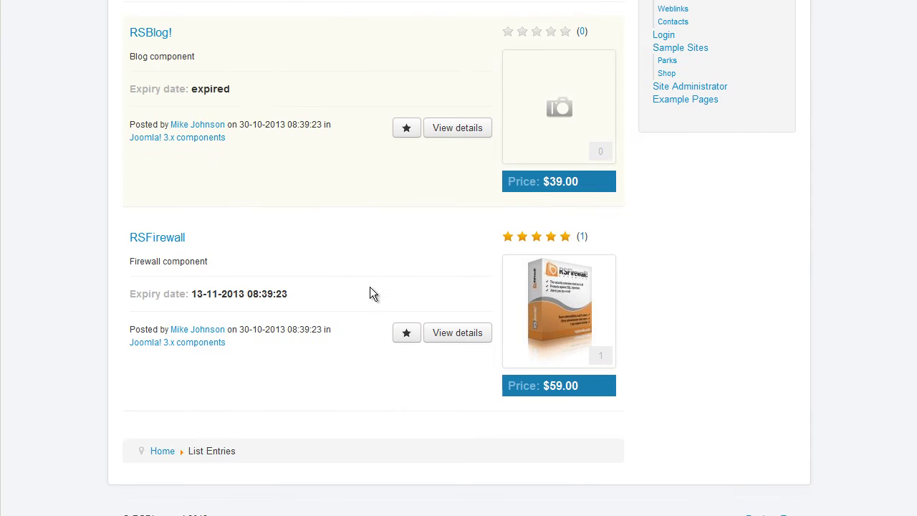
{"action": "scroll", "coordinate": [373, 289], "scroll_direction": "up", "scroll_amount": 8}
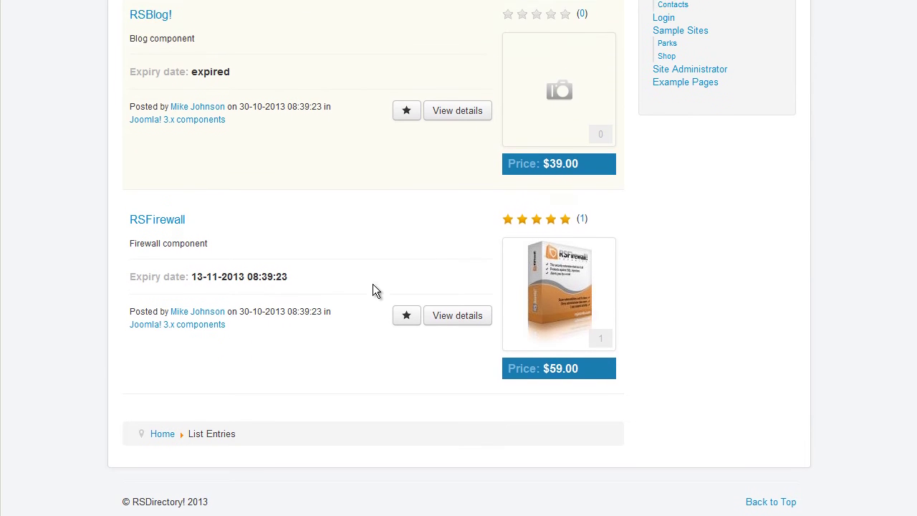
{"action": "scroll", "coordinate": [372, 288], "scroll_direction": "up", "scroll_amount": 3}
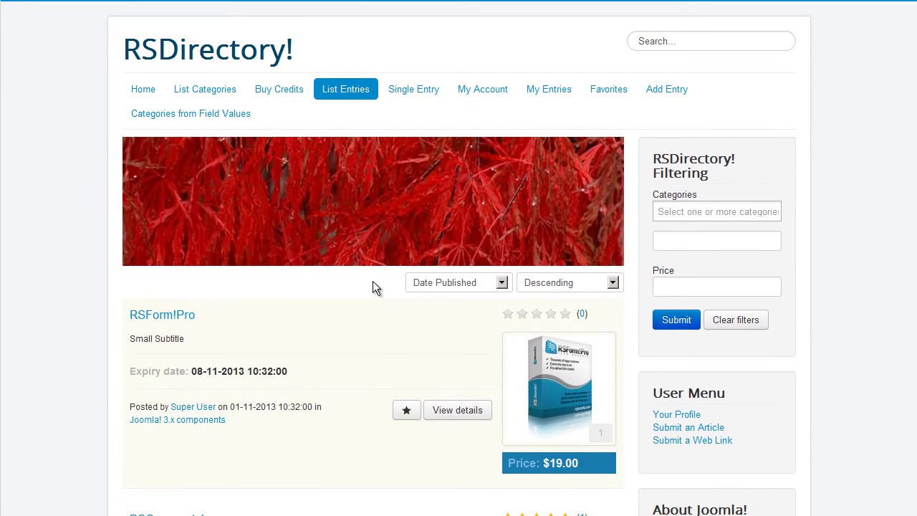
- Sort the entries by Title in ascending order, putting RSBlog! first
{"action": "left_click", "coordinate": [466, 287]}
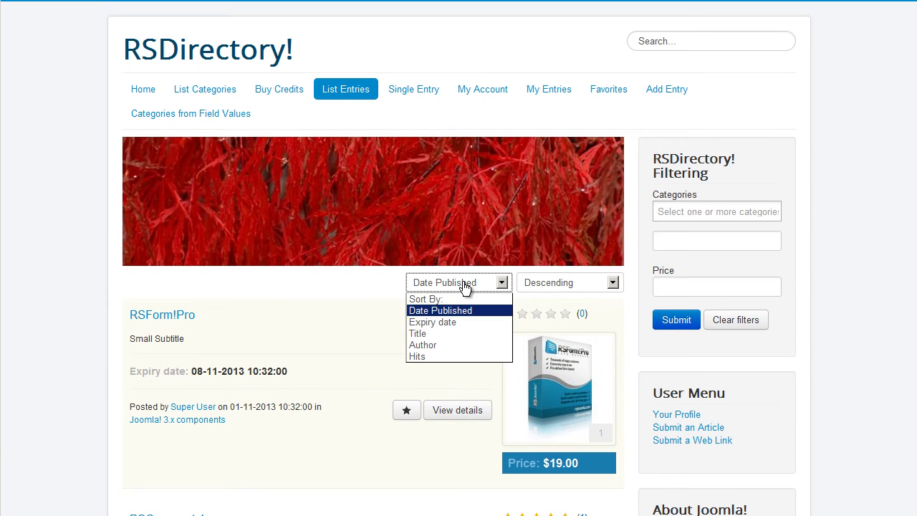
{"action": "left_click", "coordinate": [443, 332]}
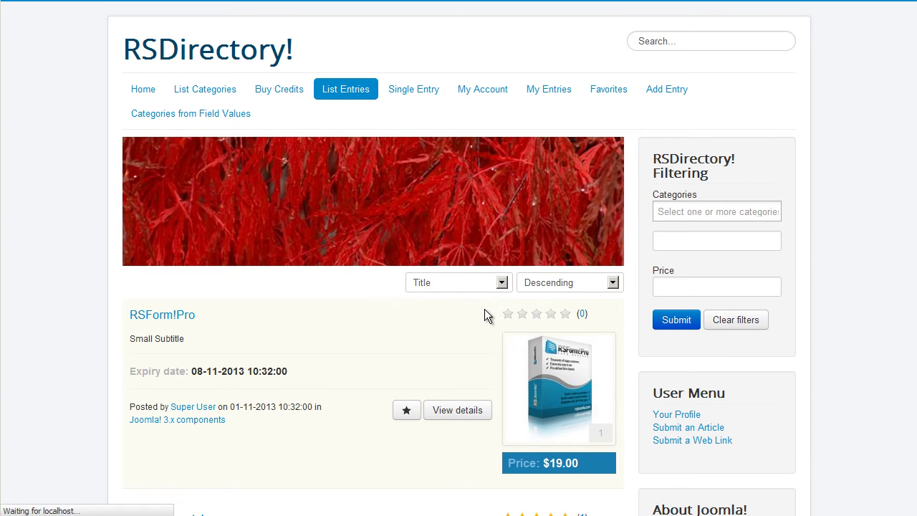
{"action": "left_click", "coordinate": [540, 290]}
{"action": "left_click", "coordinate": [541, 310]}
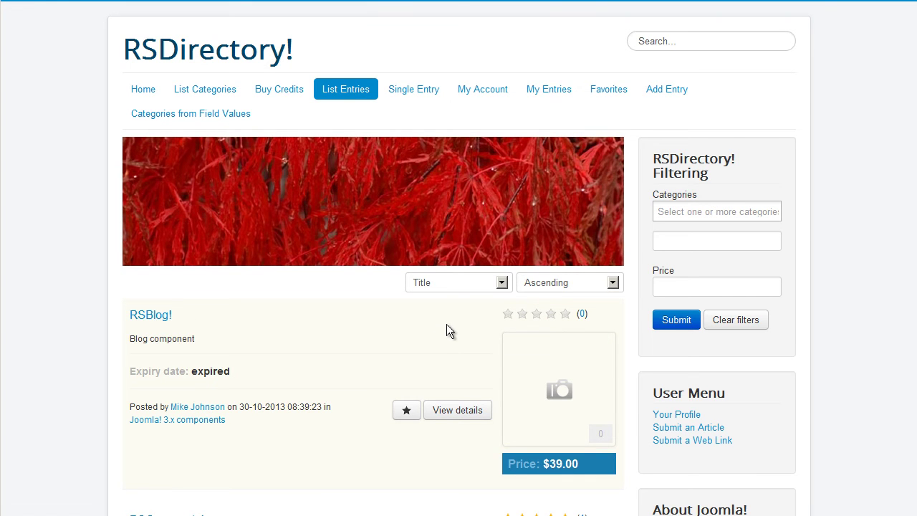
{"action": "scroll", "coordinate": [449, 323], "scroll_direction": "down", "scroll_amount": 8}
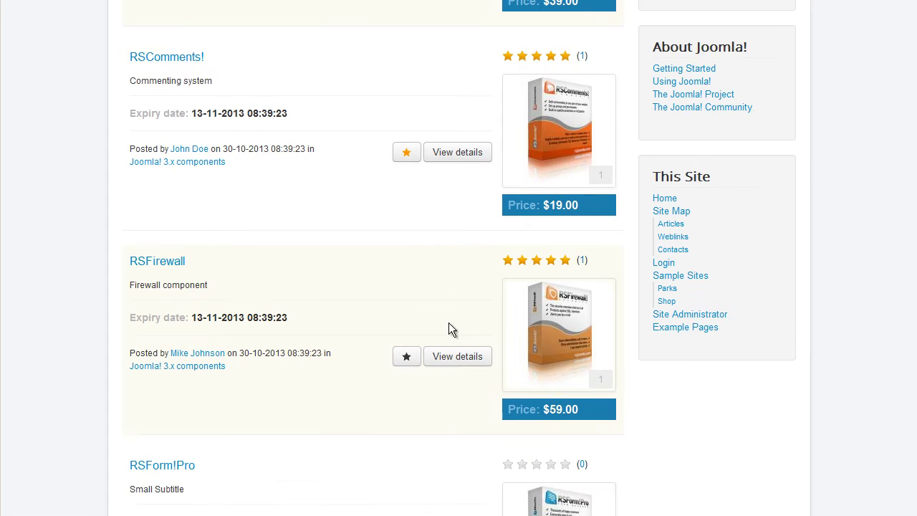
{"action": "scroll", "coordinate": [450, 323], "scroll_direction": "down", "scroll_amount": 3}
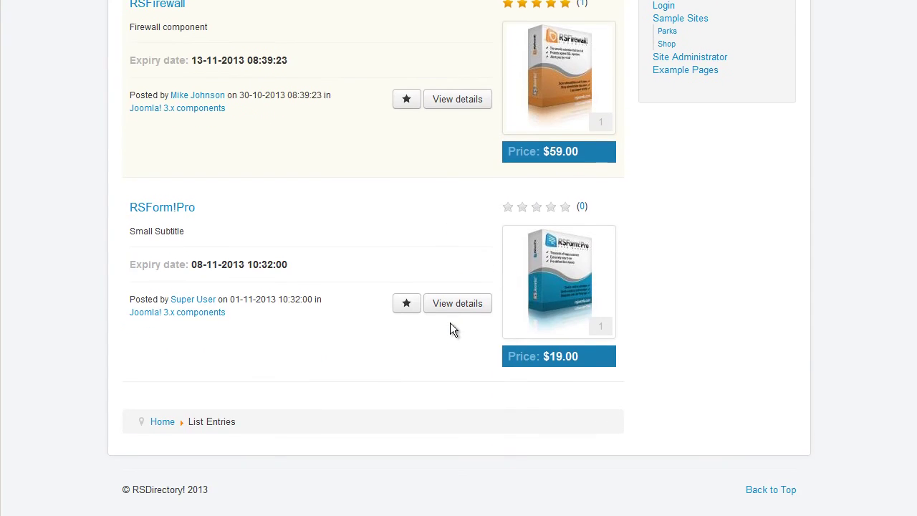
{"action": "scroll", "coordinate": [450, 322], "scroll_direction": "up", "scroll_amount": 10}
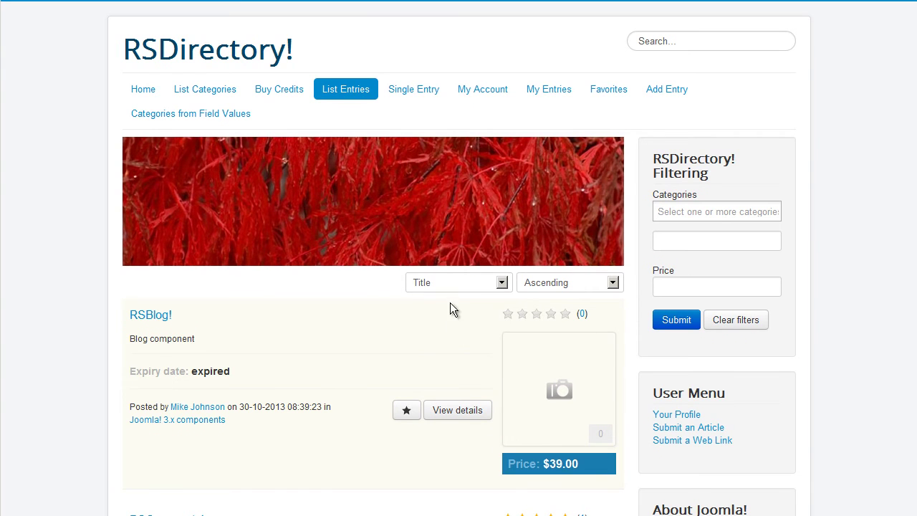
- Open the RSForm!Pro single entry and scroll to its $19.00 price, description and review form
{"action": "left_click", "coordinate": [413, 94]}
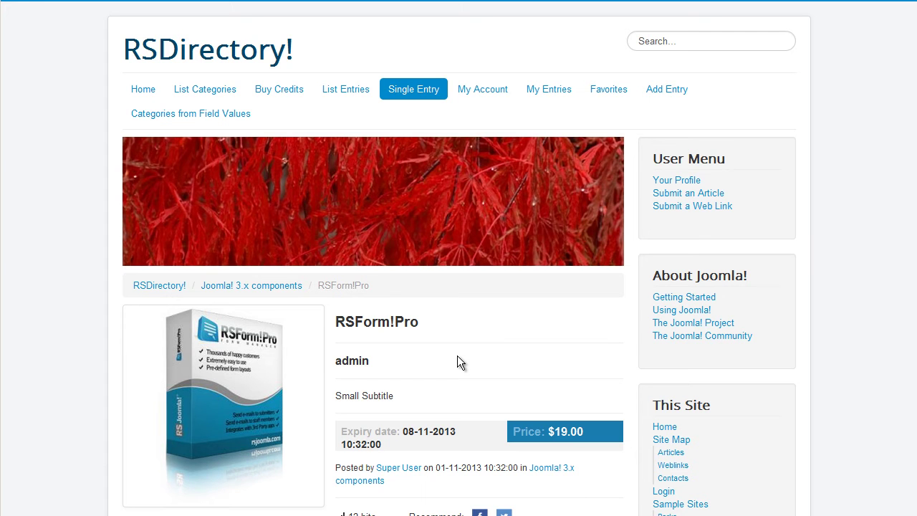
{"action": "scroll", "coordinate": [462, 350], "scroll_direction": "down", "scroll_amount": 5}
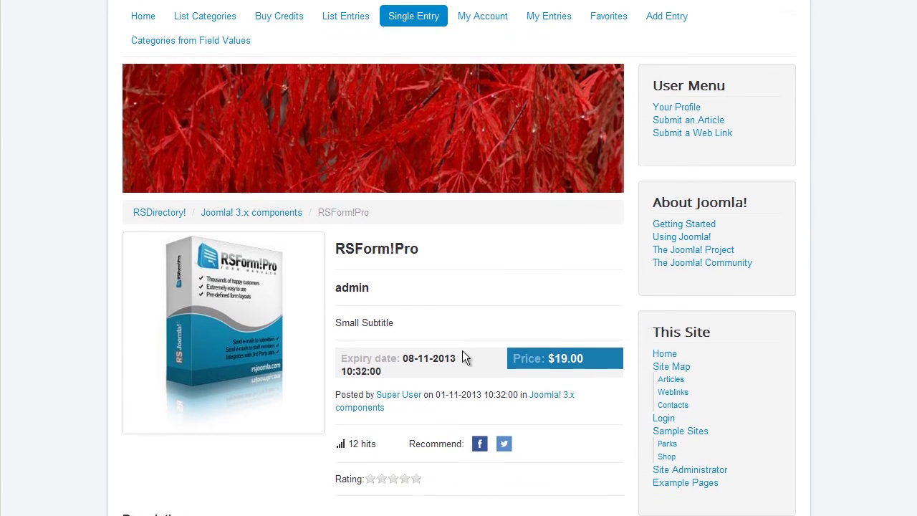
{"action": "scroll", "coordinate": [462, 357], "scroll_direction": "down", "scroll_amount": 1}
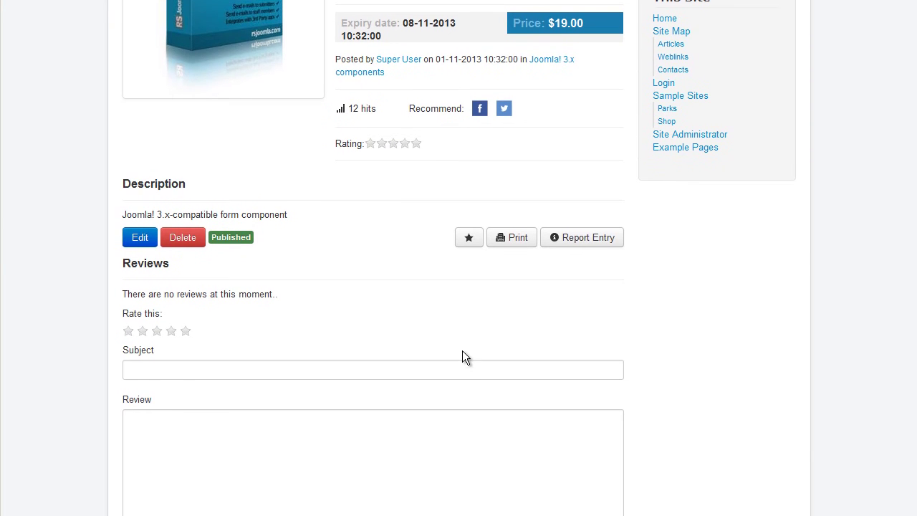
{"action": "scroll", "coordinate": [464, 357], "scroll_direction": "down", "scroll_amount": 1}
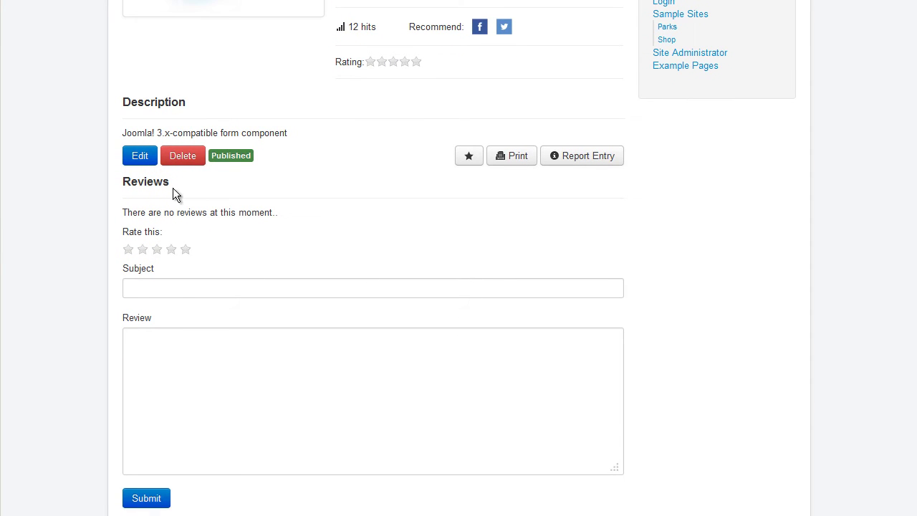
- Edit RSForm!Pro, choosing a 14-day (2-credit) publishing period with automatic republishing
{"action": "left_click", "coordinate": [139, 161]}
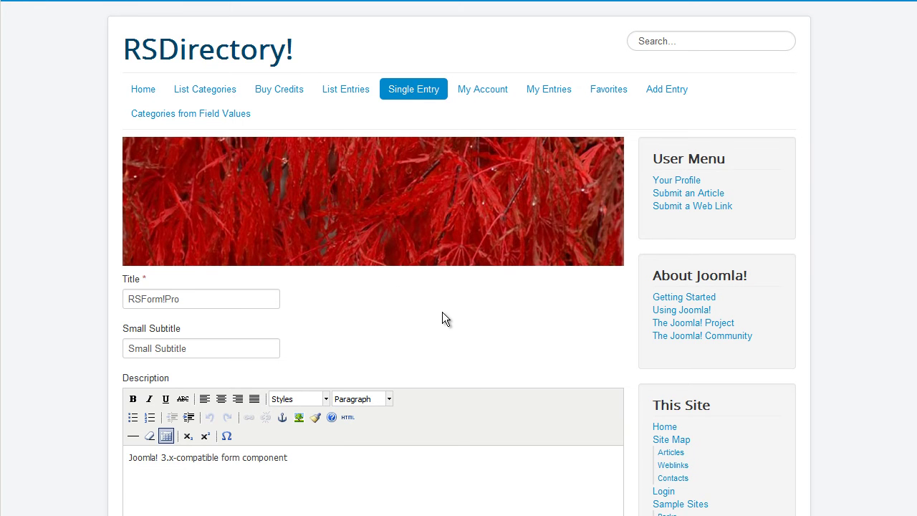
{"action": "scroll", "coordinate": [442, 312], "scroll_direction": "down", "scroll_amount": 2}
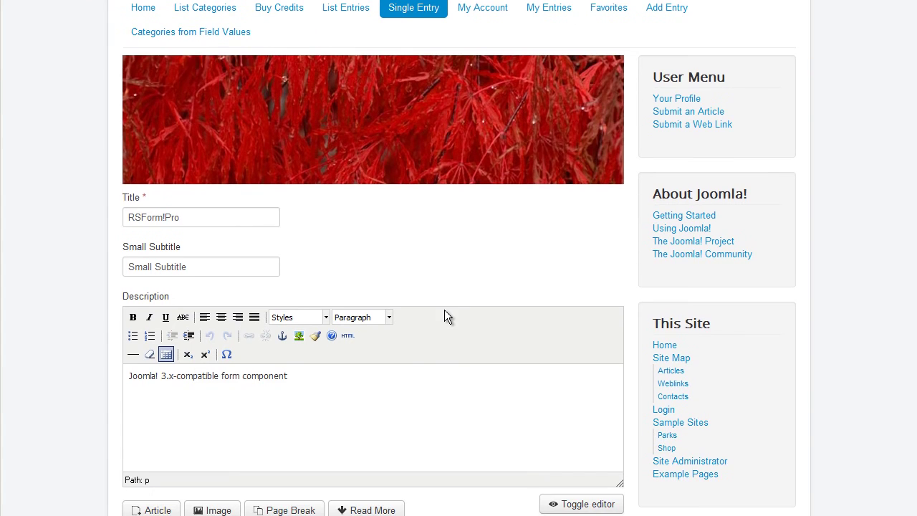
{"action": "scroll", "coordinate": [445, 311], "scroll_direction": "down", "scroll_amount": 3}
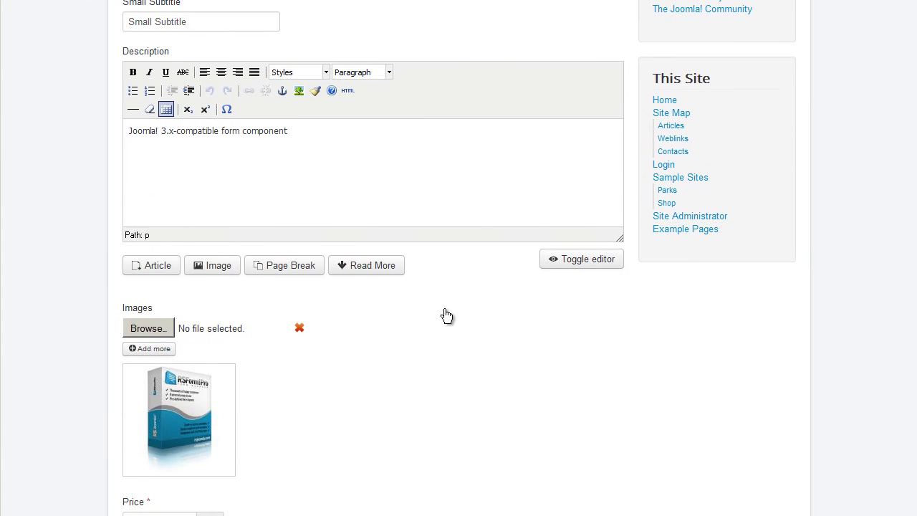
{"action": "scroll", "coordinate": [446, 315], "scroll_direction": "down", "scroll_amount": 2}
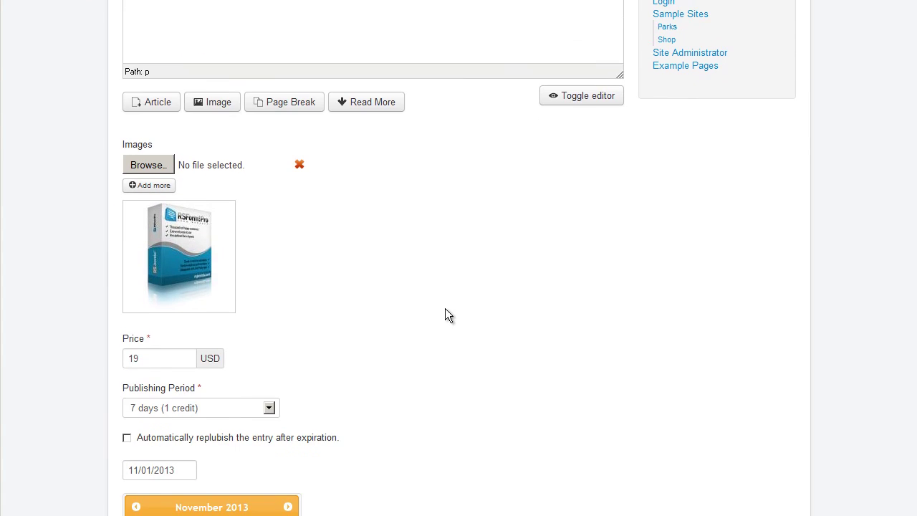
{"action": "scroll", "coordinate": [445, 310], "scroll_direction": "down", "scroll_amount": 1}
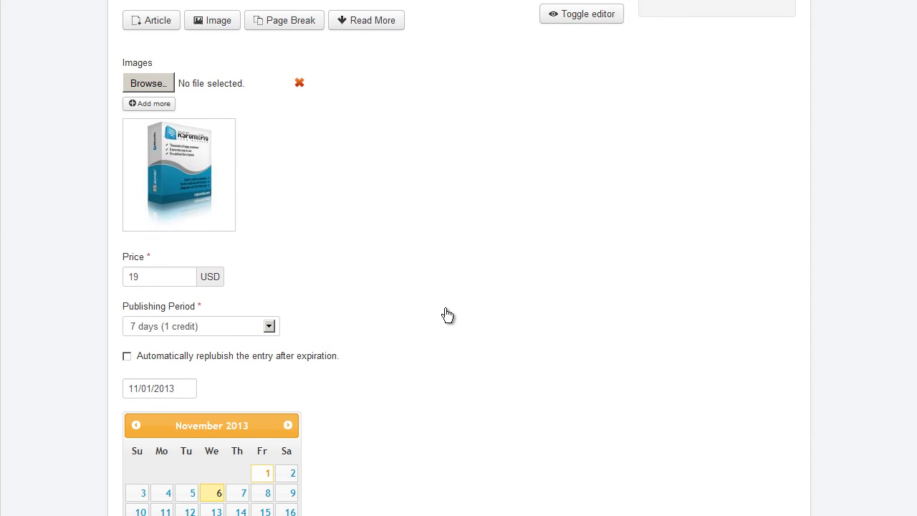
{"action": "scroll", "coordinate": [447, 316], "scroll_direction": "down", "scroll_amount": 1}
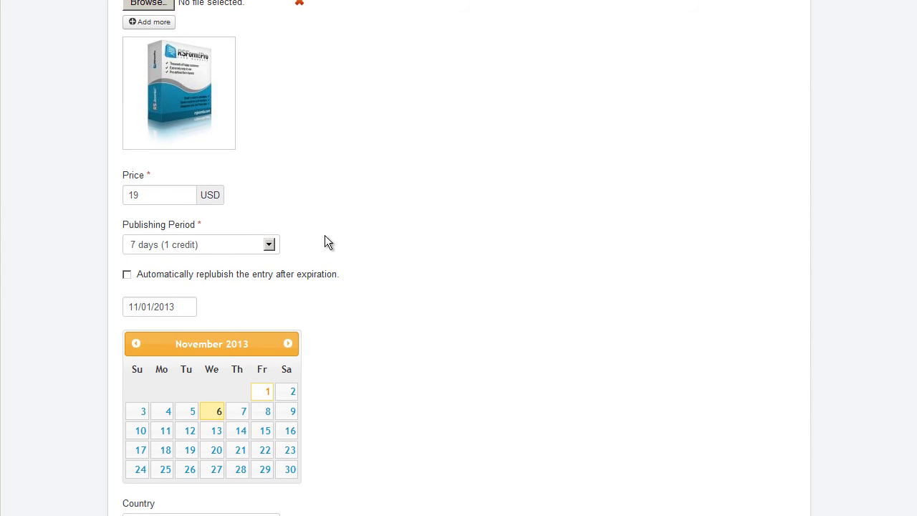
{"action": "left_click", "coordinate": [269, 246]}
{"action": "left_click", "coordinate": [229, 285]}
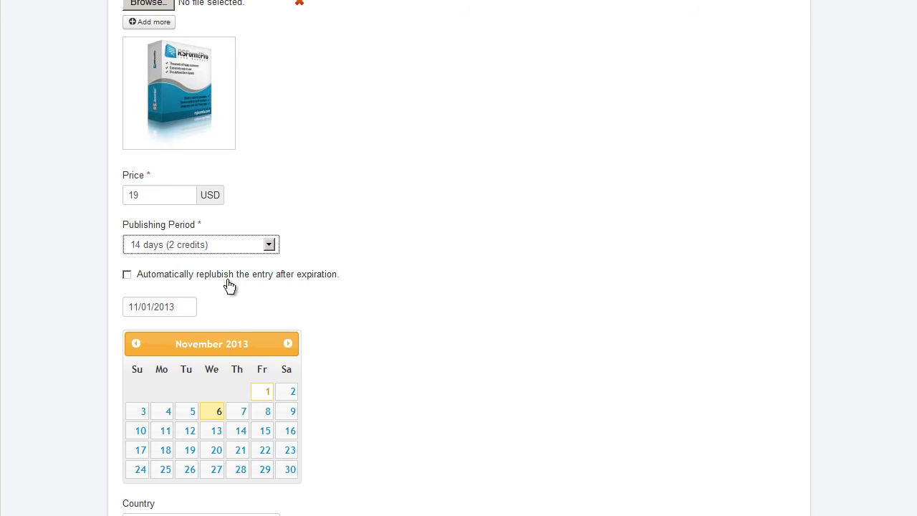
{"action": "left_click", "coordinate": [229, 283]}
- Submit the edited entry and confirm the success message
{"action": "scroll", "coordinate": [551, 337], "scroll_direction": "down", "scroll_amount": 2}
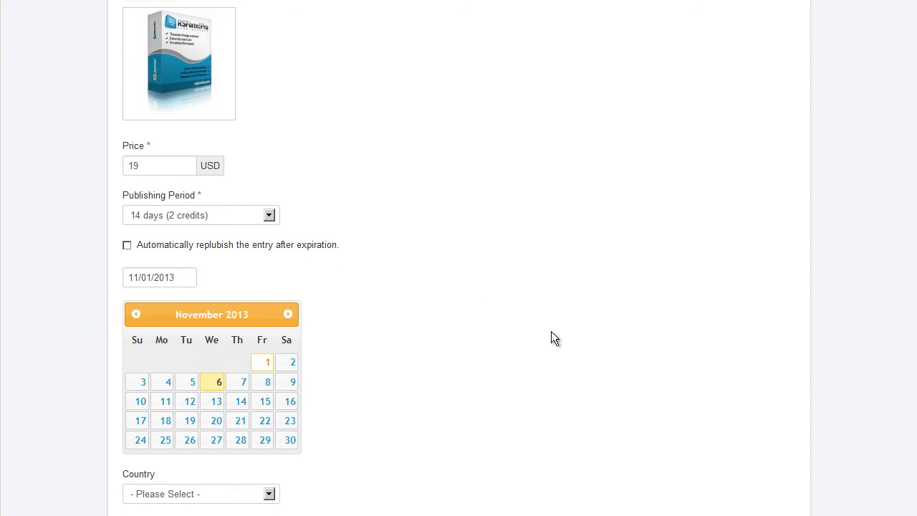
{"action": "scroll", "coordinate": [547, 361], "scroll_direction": "down", "scroll_amount": 1}
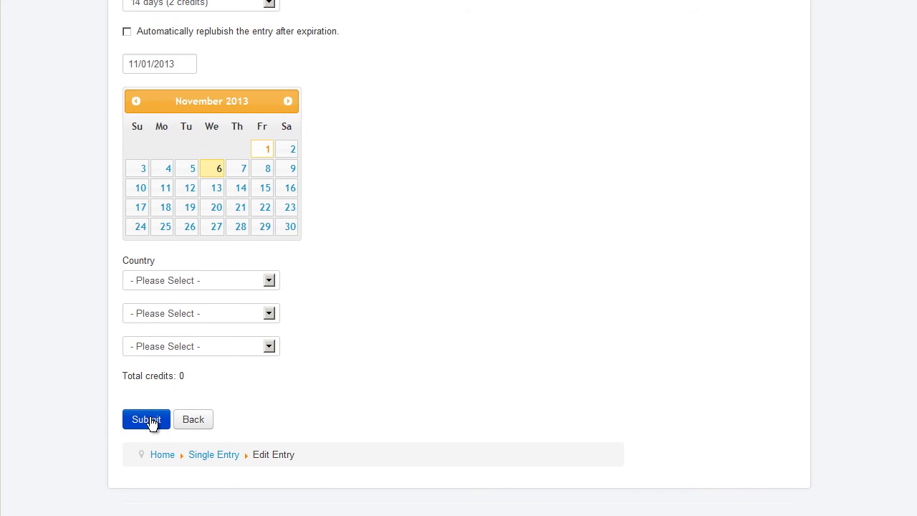
{"action": "left_click", "coordinate": [149, 417]}
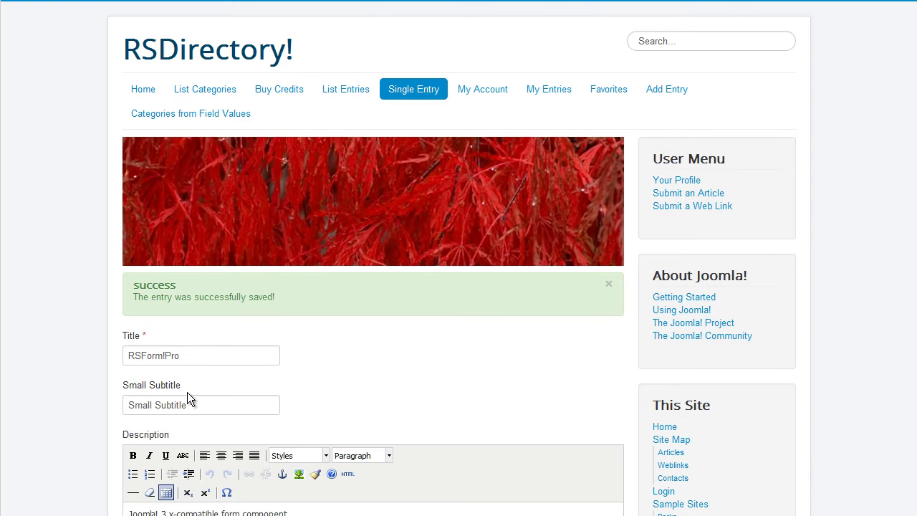
{"action": "triple_click", "coordinate": [291, 300]}
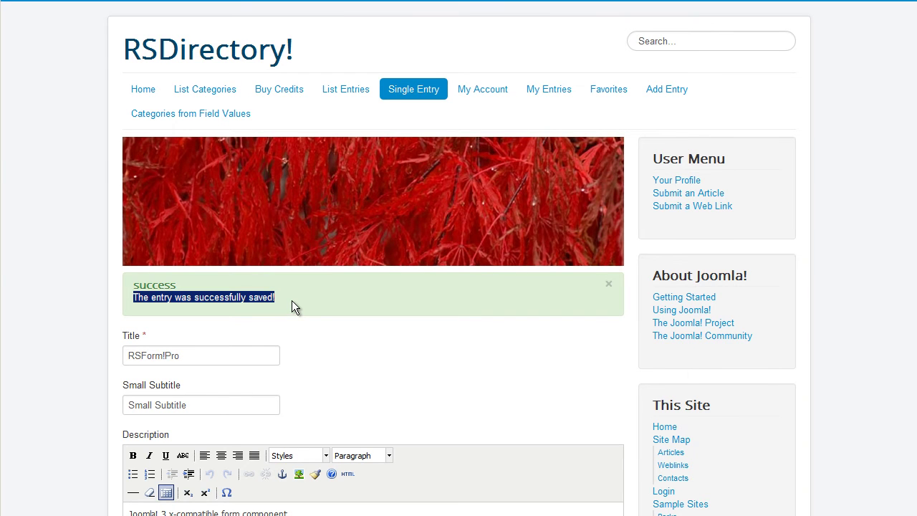
{"action": "left_click", "coordinate": [307, 299]}
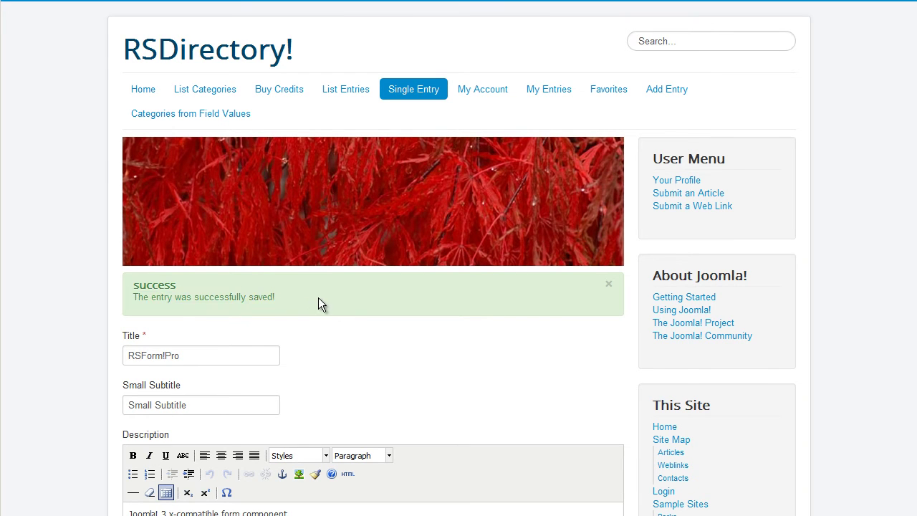
- Show My Account's Transactions list and check its pending and finalized statuses
{"action": "left_click", "coordinate": [493, 101]}
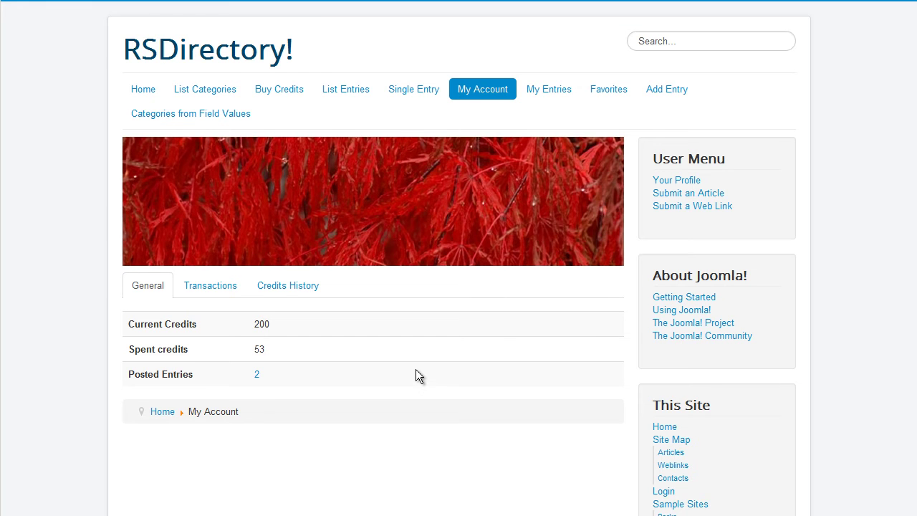
{"action": "scroll", "coordinate": [415, 370], "scroll_direction": "down", "scroll_amount": 2}
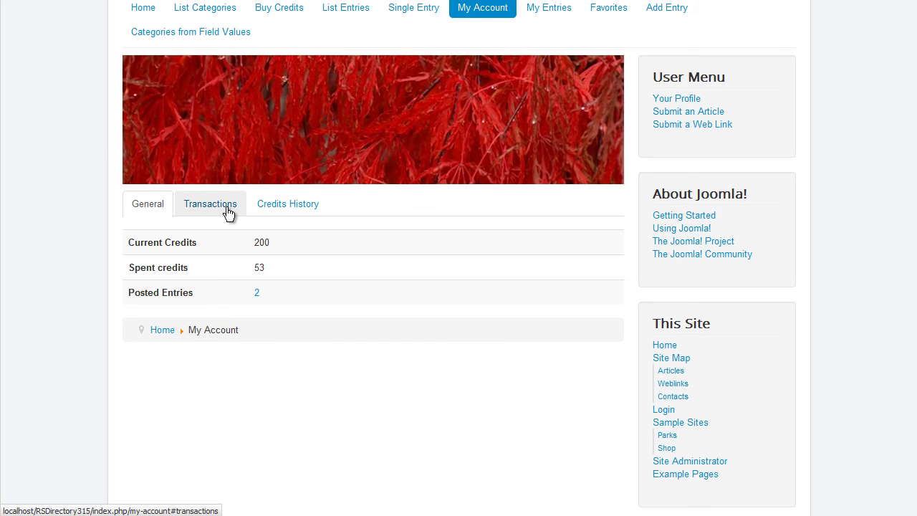
{"action": "left_click", "coordinate": [228, 213]}
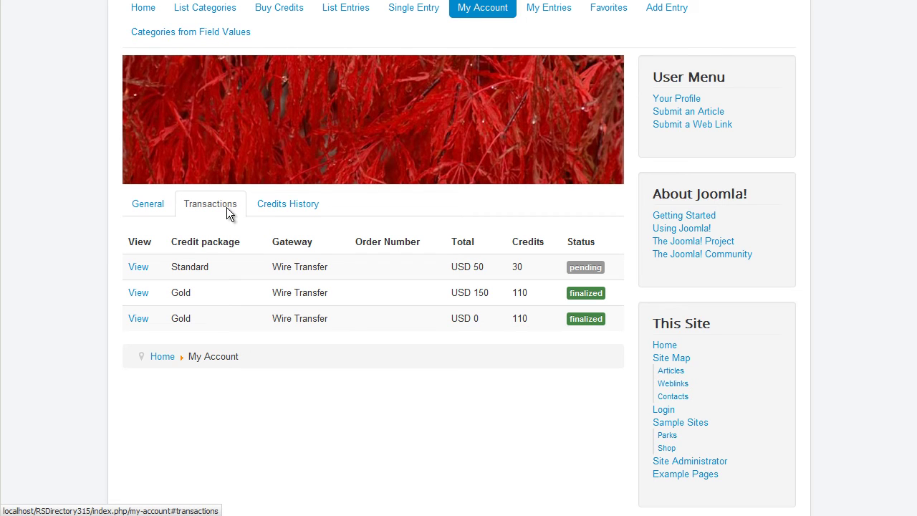
{"action": "left_click", "coordinate": [228, 211]}
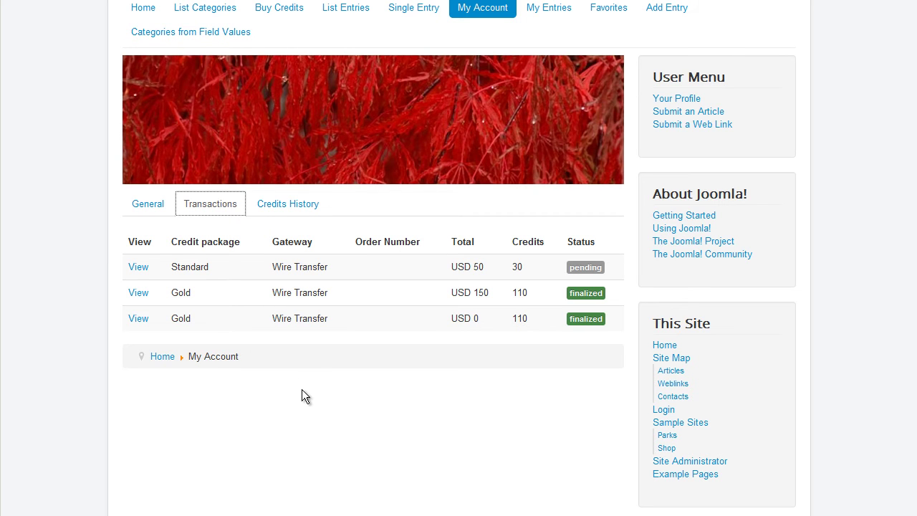
{"action": "double_click", "coordinate": [585, 267]}
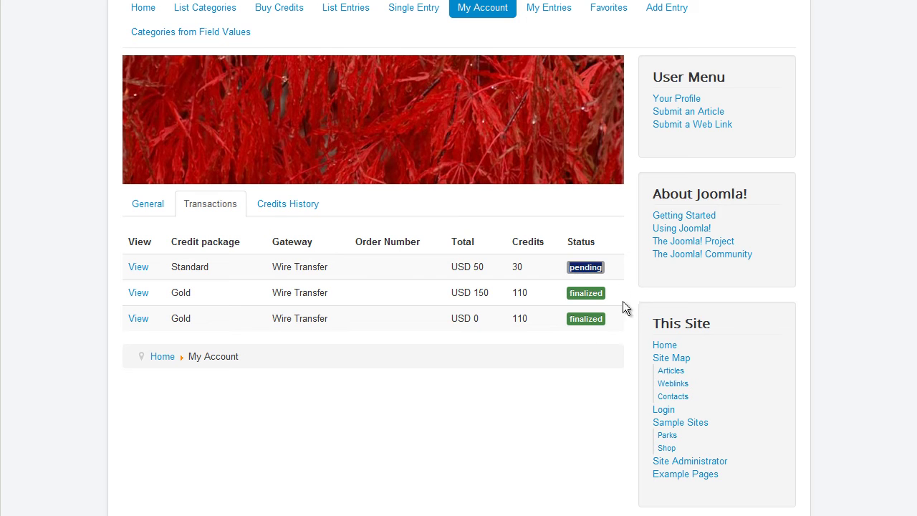
{"action": "double_click", "coordinate": [596, 296]}
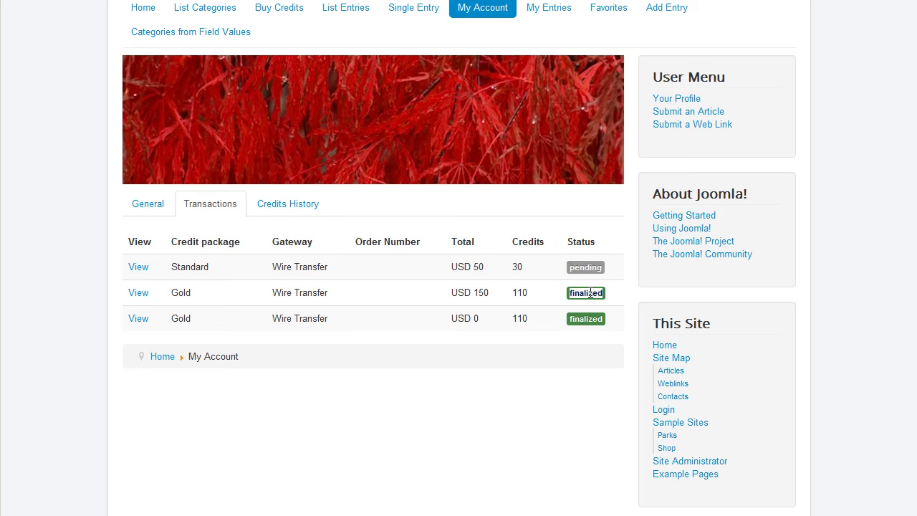
{"action": "left_click", "coordinate": [556, 392]}
- Review Credits History: RSForm!Pro charges from 2013-11-06 and 2013-11-01, RSFeedback! from 2013-10-29
{"action": "left_click", "coordinate": [288, 208]}
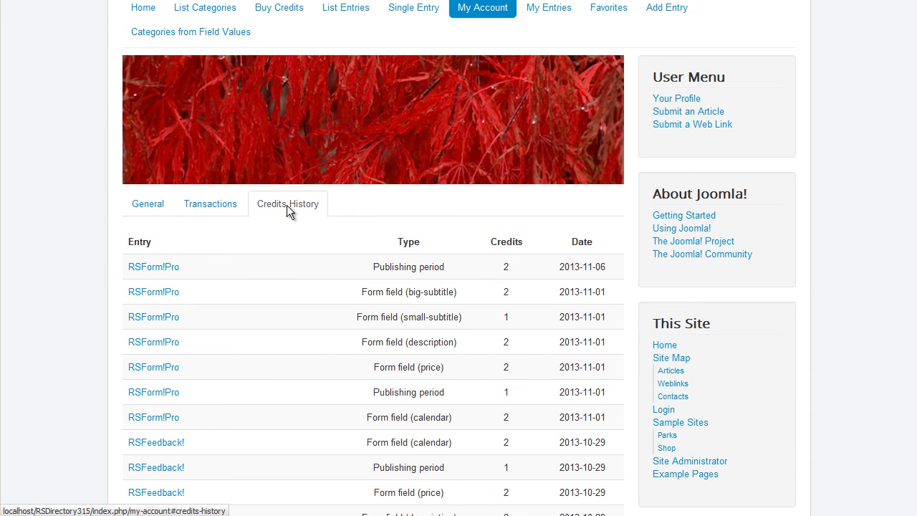
{"action": "scroll", "coordinate": [292, 242], "scroll_direction": "down", "scroll_amount": 3}
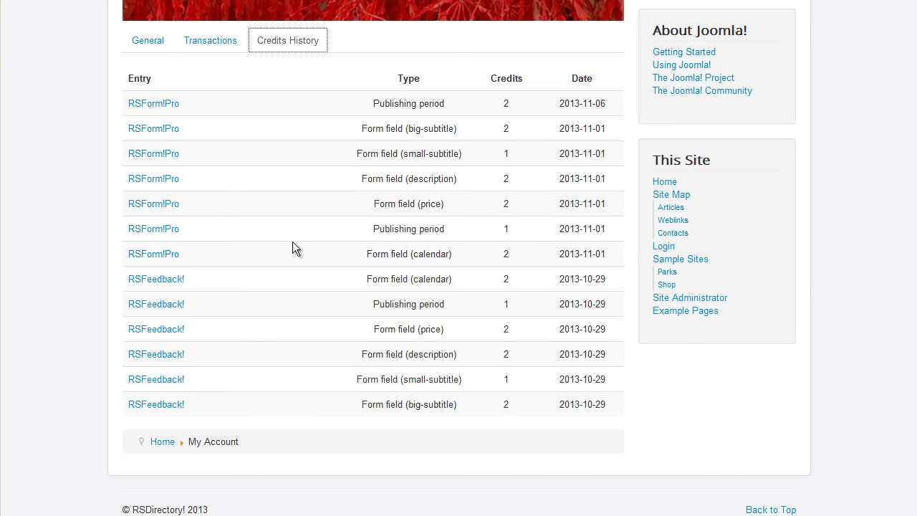
{"action": "scroll", "coordinate": [293, 241], "scroll_direction": "down", "scroll_amount": 1}
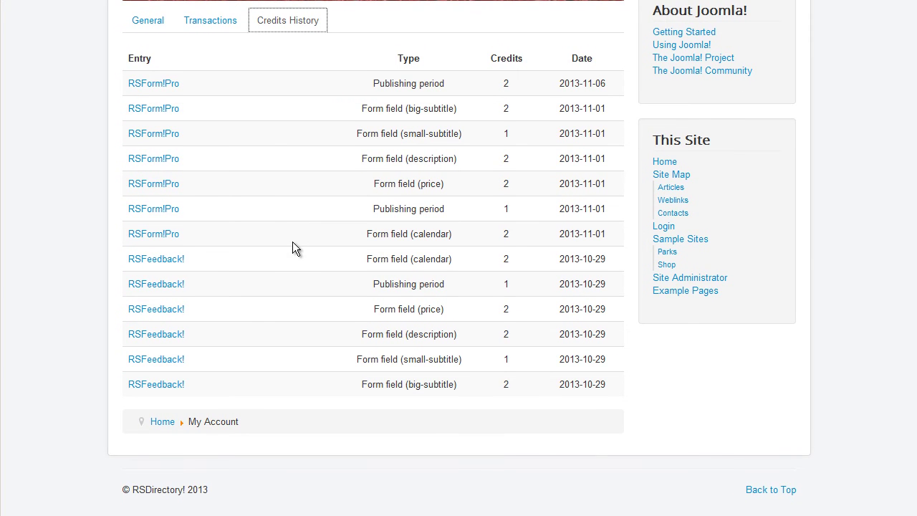
{"action": "scroll", "coordinate": [292, 242], "scroll_direction": "up", "scroll_amount": 4}
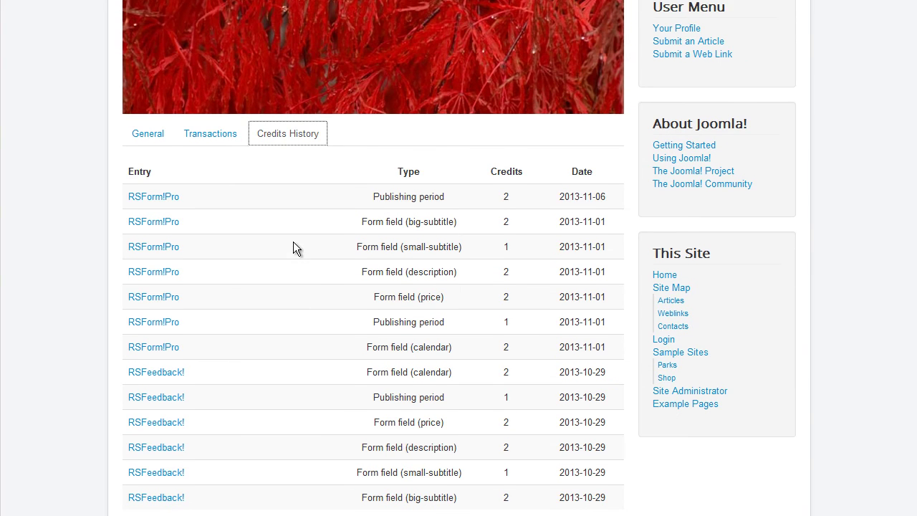
{"action": "scroll", "coordinate": [293, 243], "scroll_direction": "up", "scroll_amount": 1}
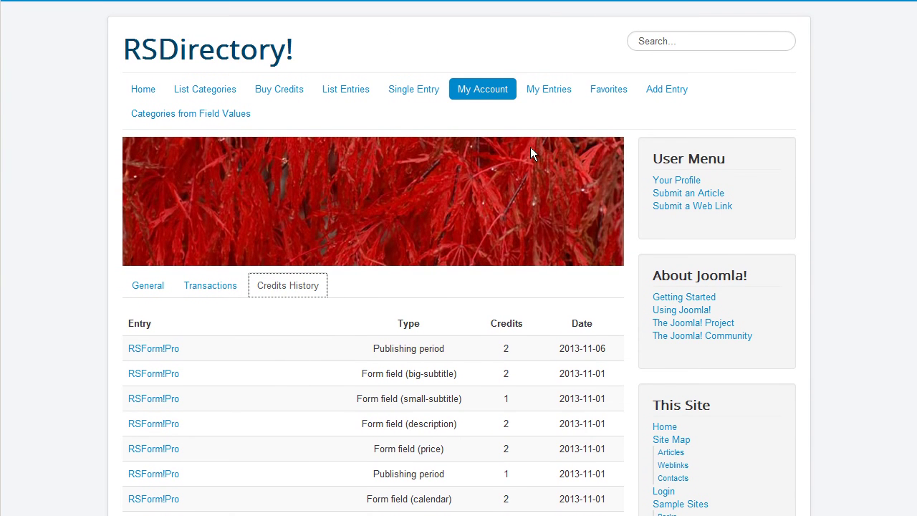
- Open My Entries and scroll through the user's own entries
{"action": "left_click", "coordinate": [556, 95]}
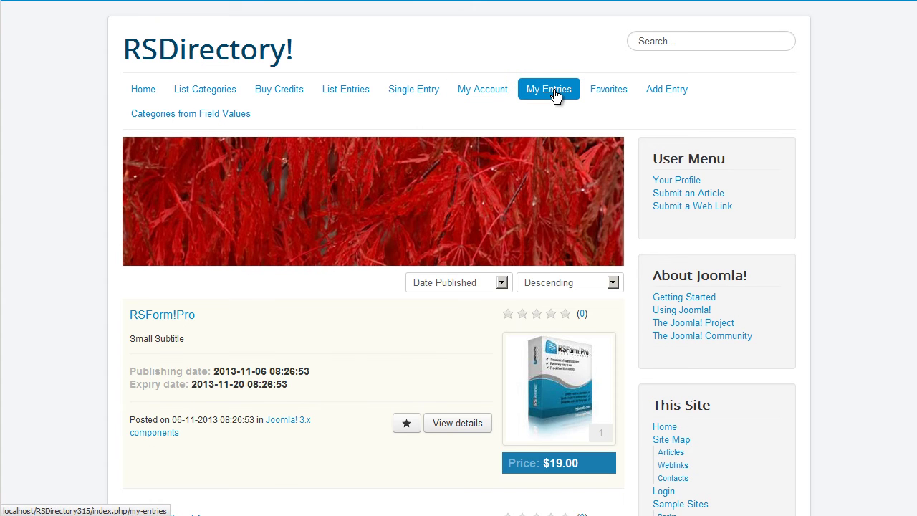
{"action": "mouse_move", "coordinate": [376, 323]}
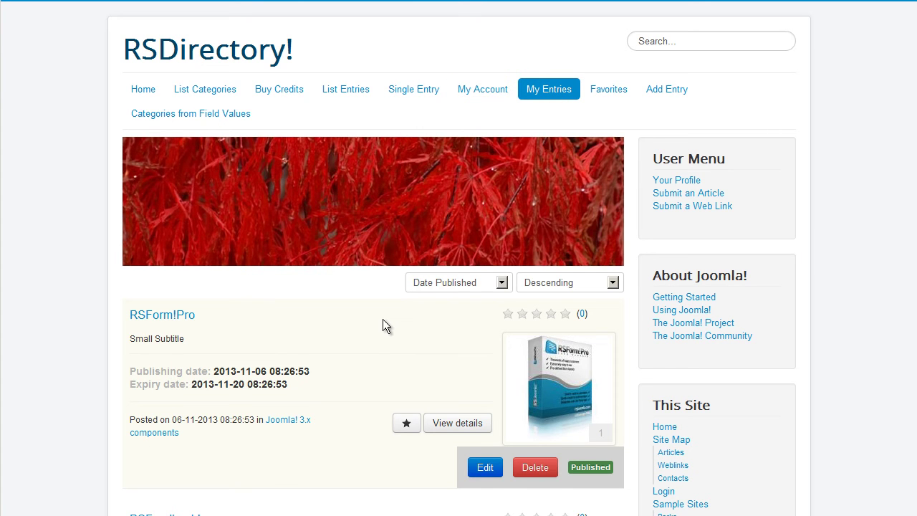
{"action": "scroll", "coordinate": [382, 319], "scroll_direction": "down", "scroll_amount": 3}
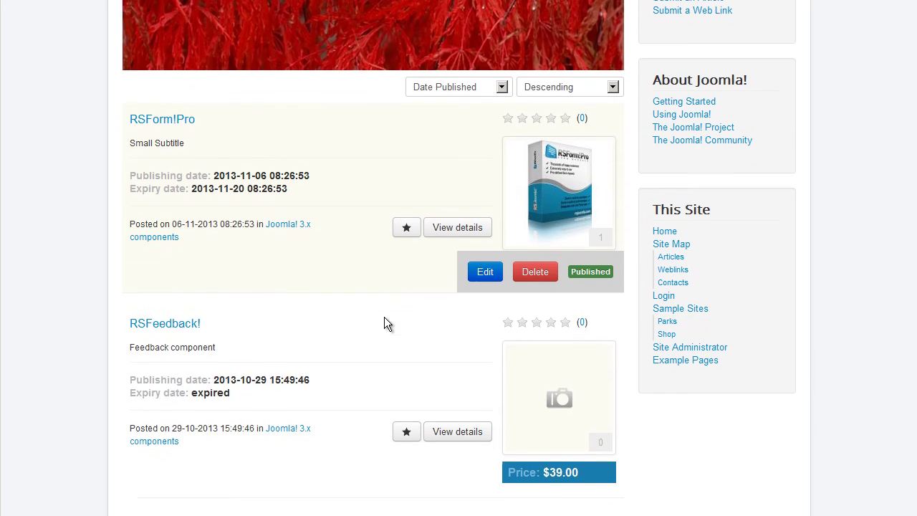
{"action": "scroll", "coordinate": [384, 318], "scroll_direction": "down", "scroll_amount": 2}
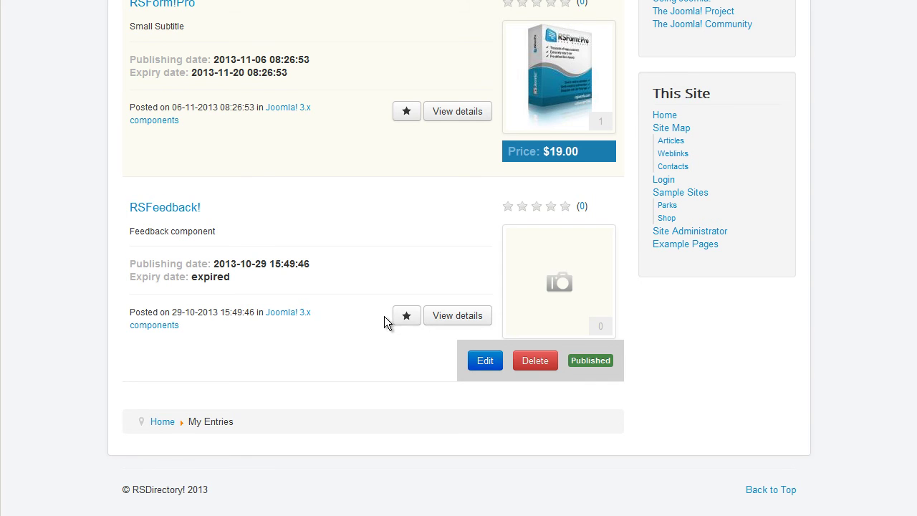
{"action": "scroll", "coordinate": [384, 317], "scroll_direction": "up", "scroll_amount": 5}
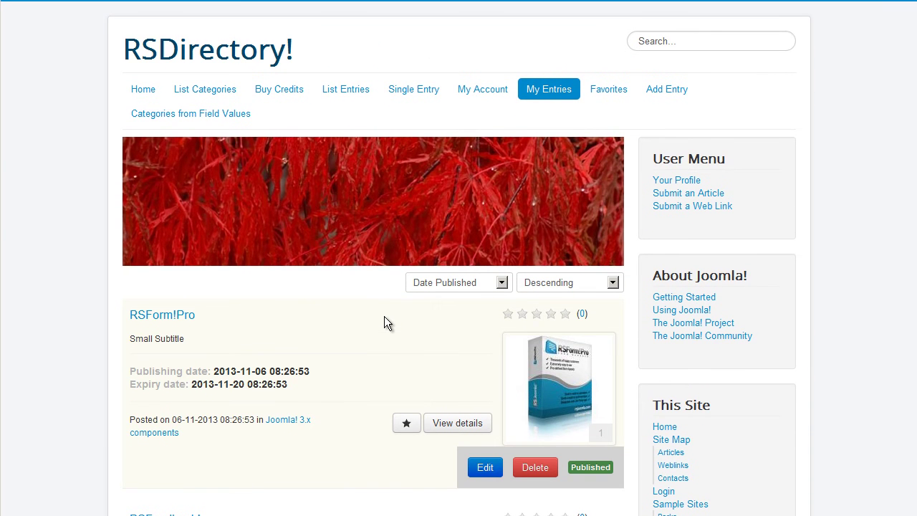
- Open Favorites and scroll through the list containing RSComments!
{"action": "left_click", "coordinate": [600, 102]}
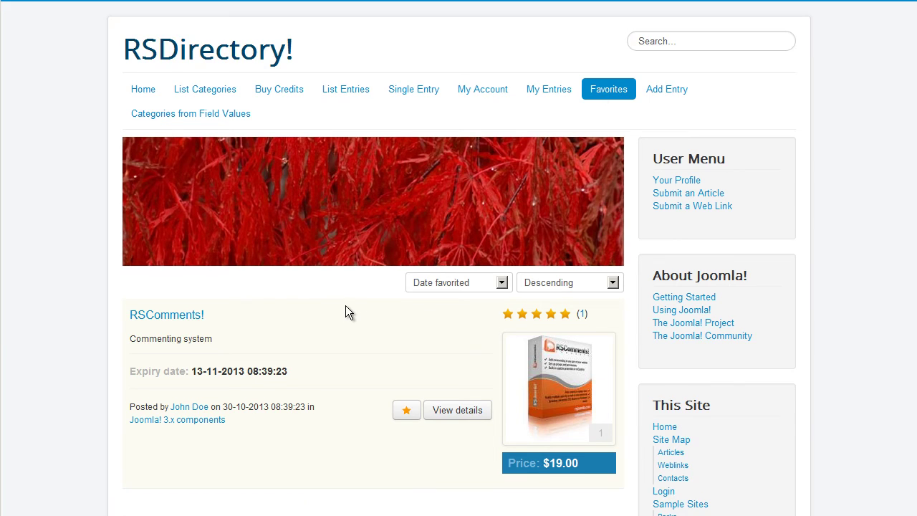
{"action": "scroll", "coordinate": [346, 307], "scroll_direction": "down", "scroll_amount": 2}
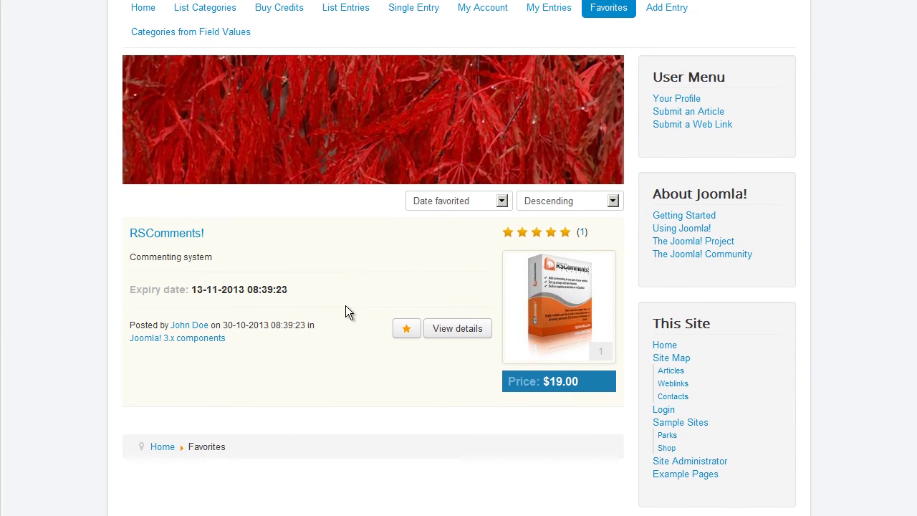
{"action": "scroll", "coordinate": [346, 306], "scroll_direction": "down", "scroll_amount": 2}
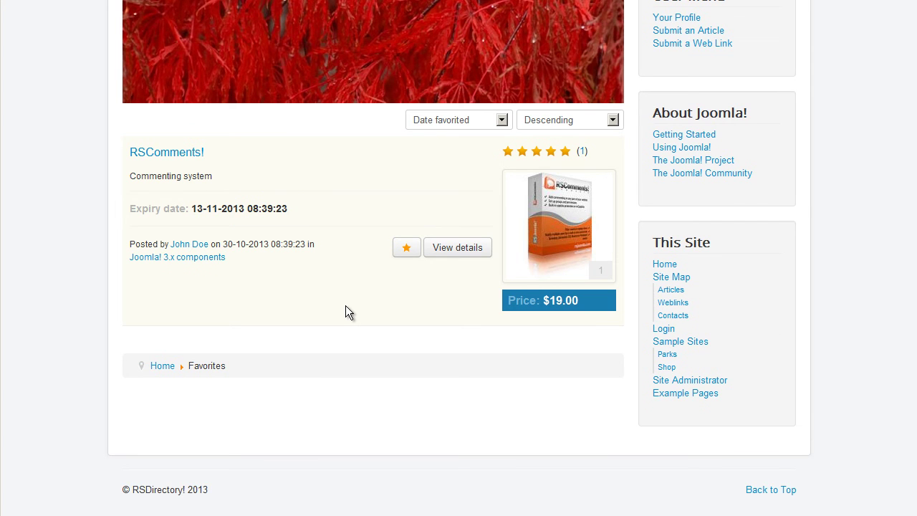
{"action": "scroll", "coordinate": [345, 306], "scroll_direction": "up", "scroll_amount": 4}
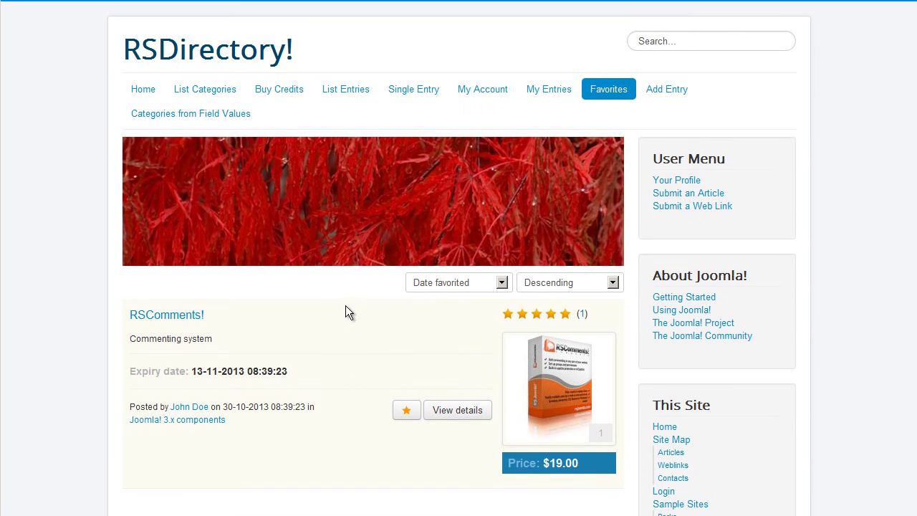
- Start a new entry in the Joomla! 2.5 components category
{"action": "left_click", "coordinate": [658, 98]}
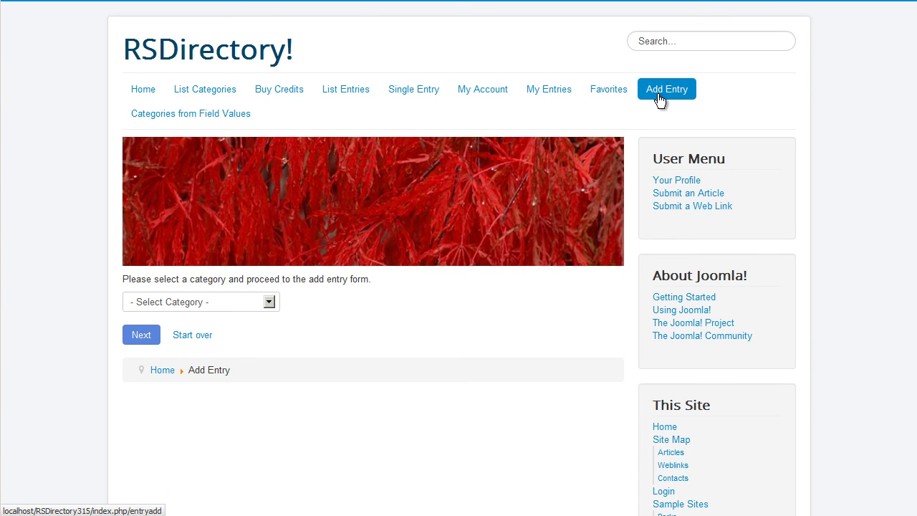
{"action": "left_click", "coordinate": [265, 301]}
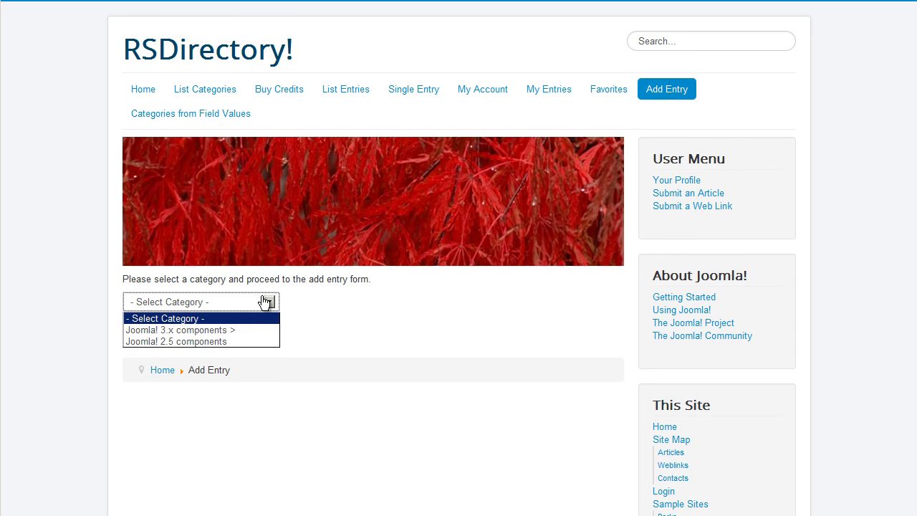
{"action": "left_click", "coordinate": [215, 341]}
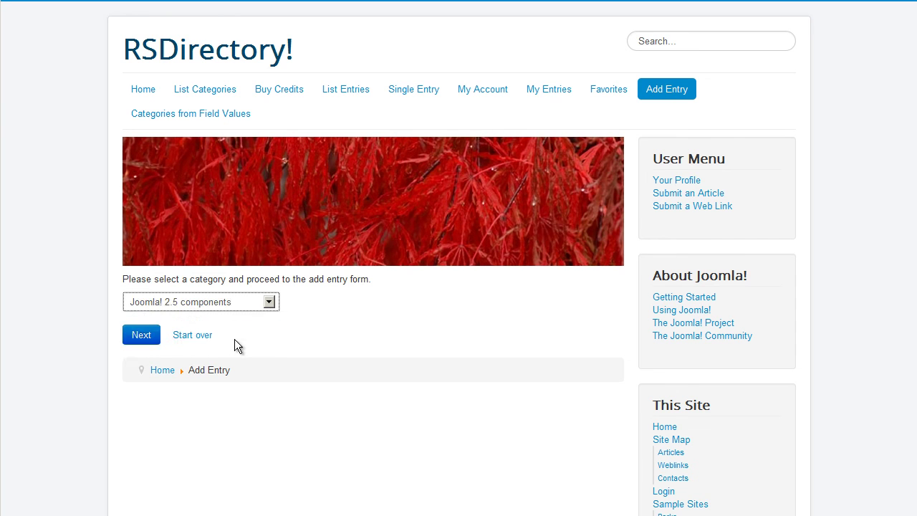
{"action": "left_click", "coordinate": [150, 337]}
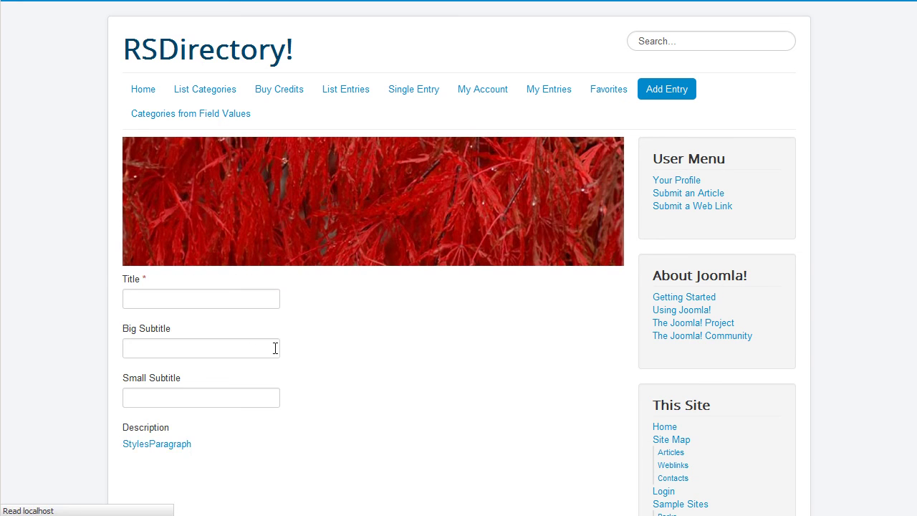
- Fill in Title 'New entry', Big Subtitle 'Big subtitle' and Description 'Description'
{"action": "left_click", "coordinate": [222, 298]}
{"action": "type", "text": "N"}
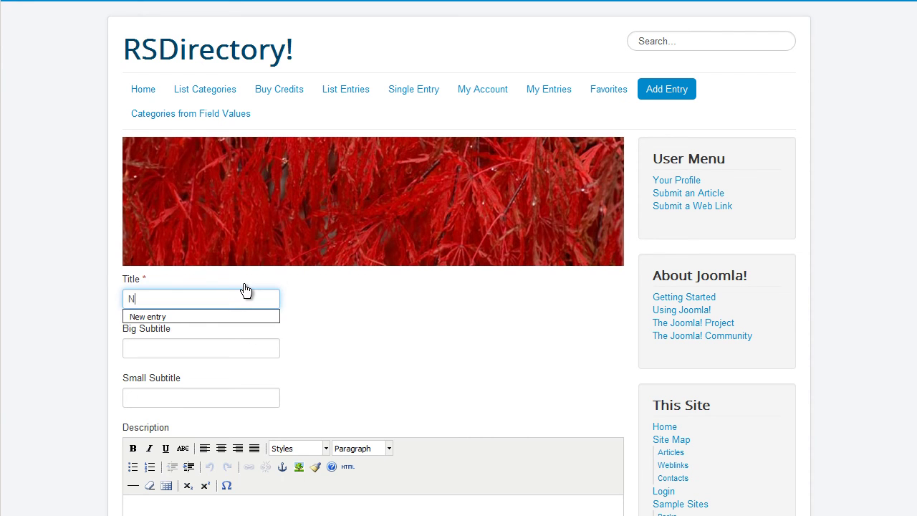
{"action": "type", "text": "ew entry"}
{"action": "key", "text": "Tab"}
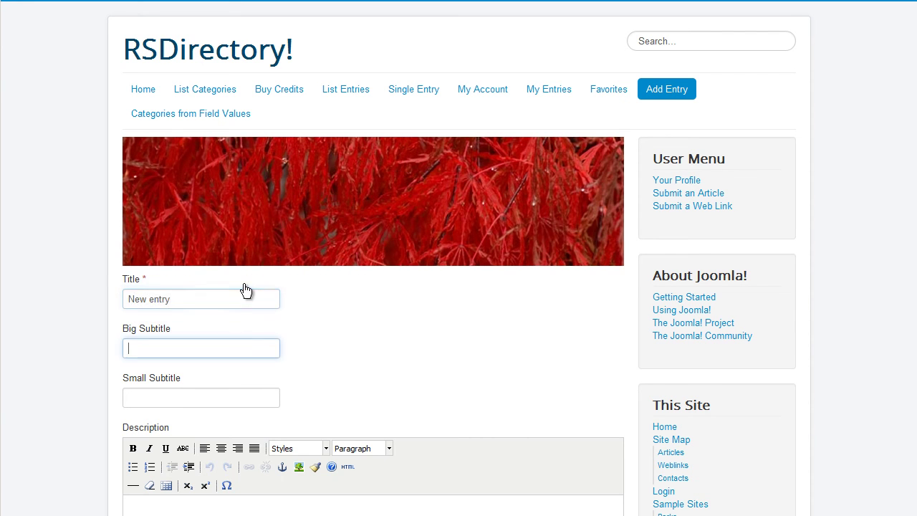
{"action": "type", "text": "Big "}
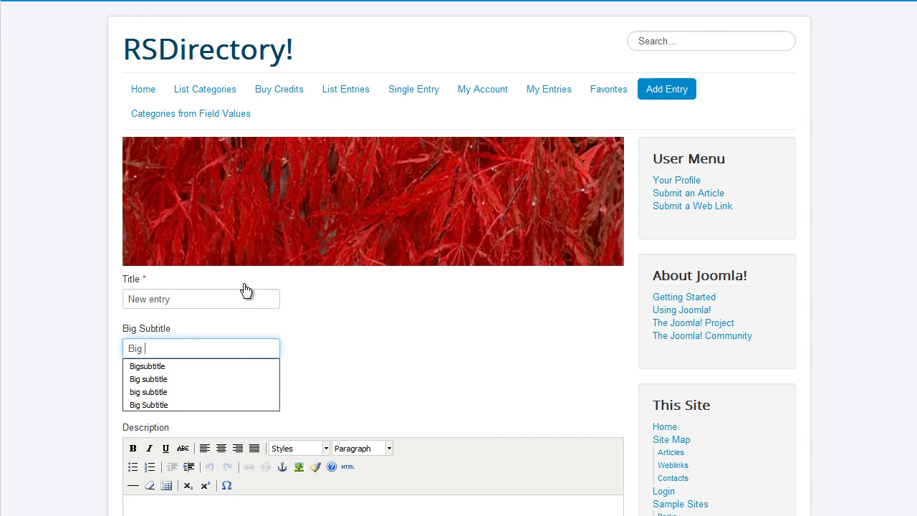
{"action": "type", "text": "subtitle"}
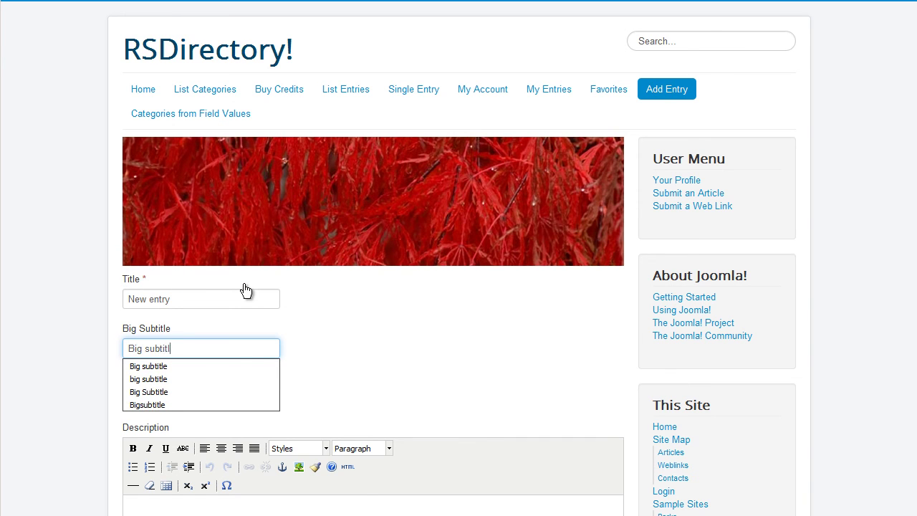
{"action": "key", "text": "Tab"}
{"action": "key", "text": "Tab"}
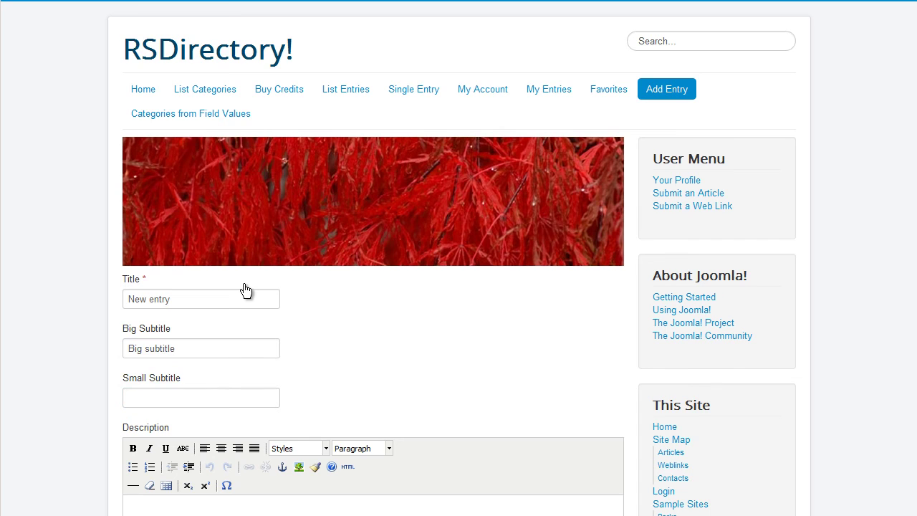
{"action": "scroll", "coordinate": [304, 322], "scroll_direction": "down", "scroll_amount": 3}
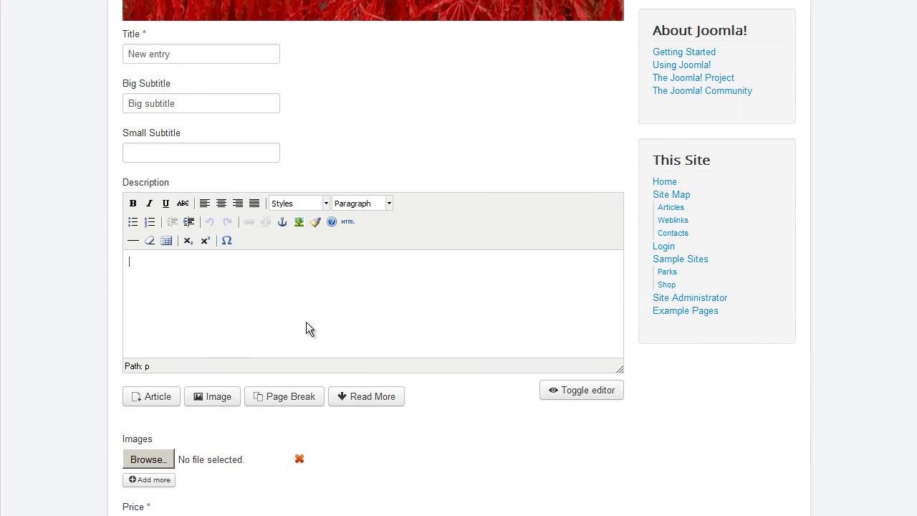
{"action": "type", "text": "Description"}
- Set the entry price to 50
{"action": "scroll", "coordinate": [387, 315], "scroll_direction": "down", "scroll_amount": 1}
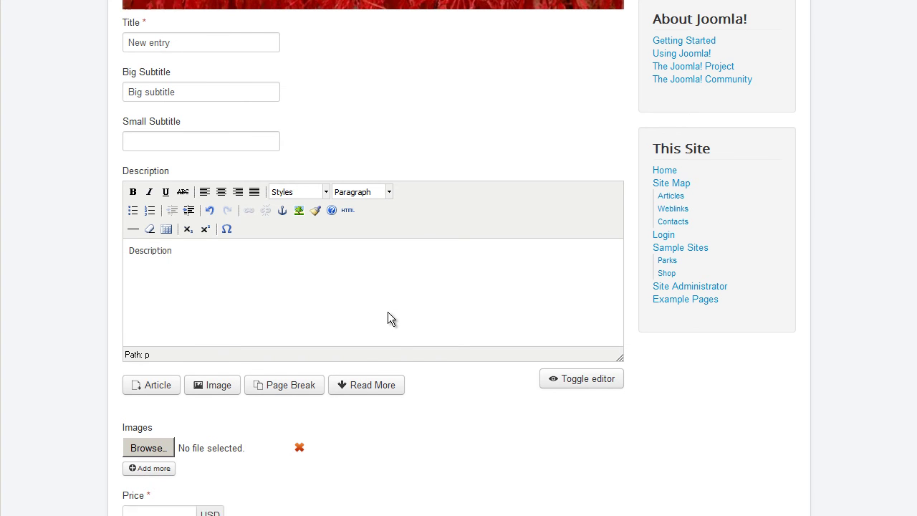
{"action": "left_click", "coordinate": [179, 446]}
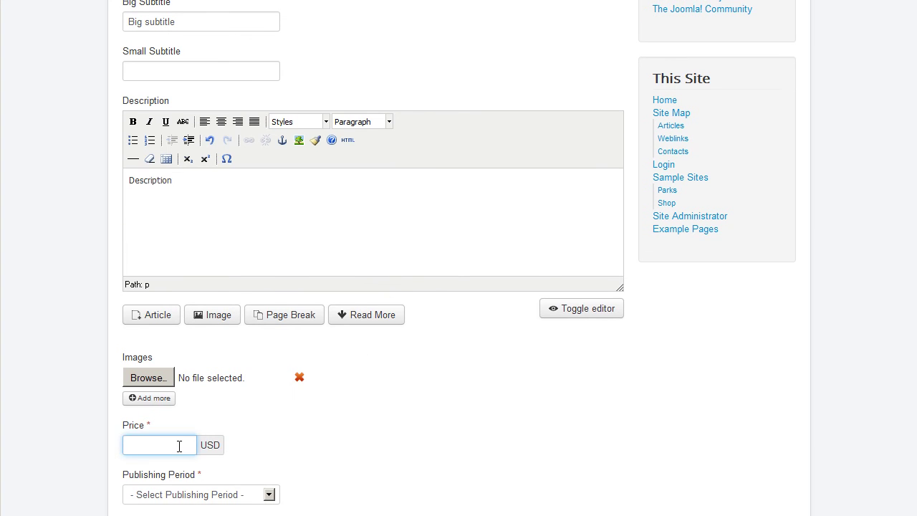
{"action": "type", "text": "50"}
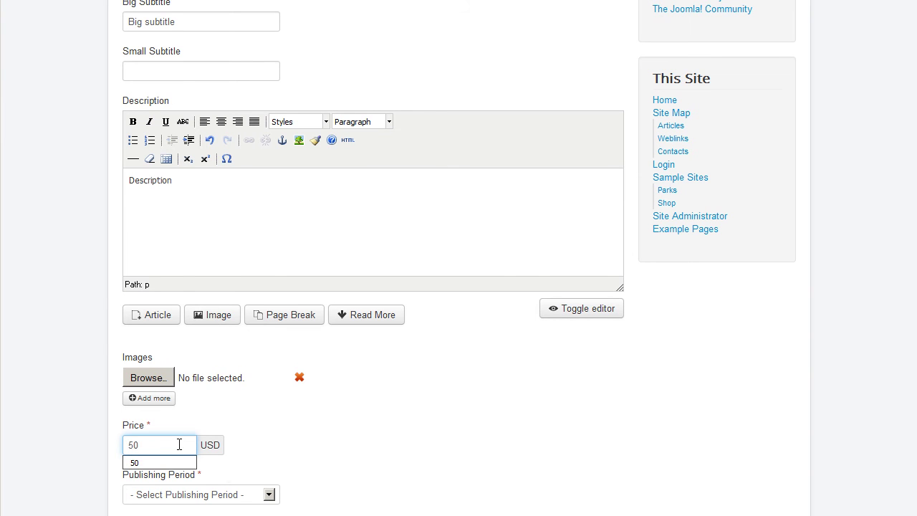
{"action": "left_click", "coordinate": [380, 396]}
{"action": "scroll", "coordinate": [387, 395], "scroll_direction": "down", "scroll_amount": 2}
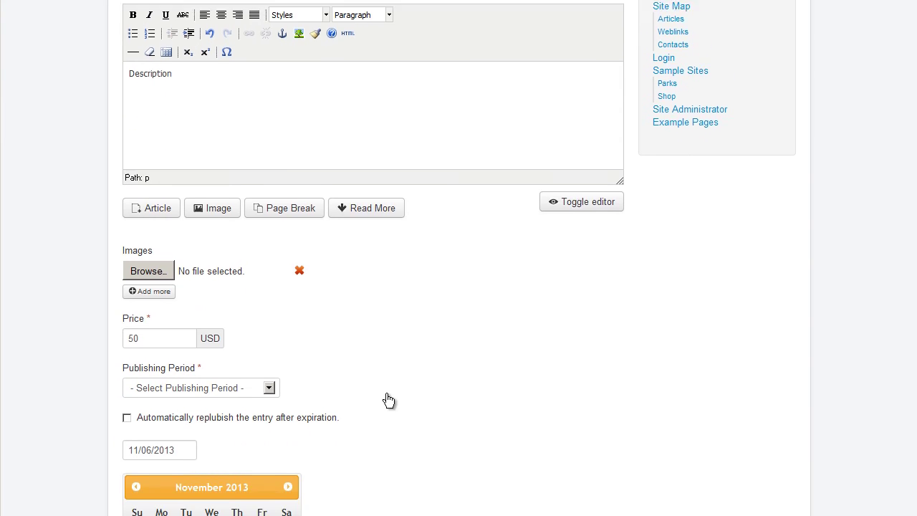
{"action": "scroll", "coordinate": [388, 399], "scroll_direction": "down", "scroll_amount": 1}
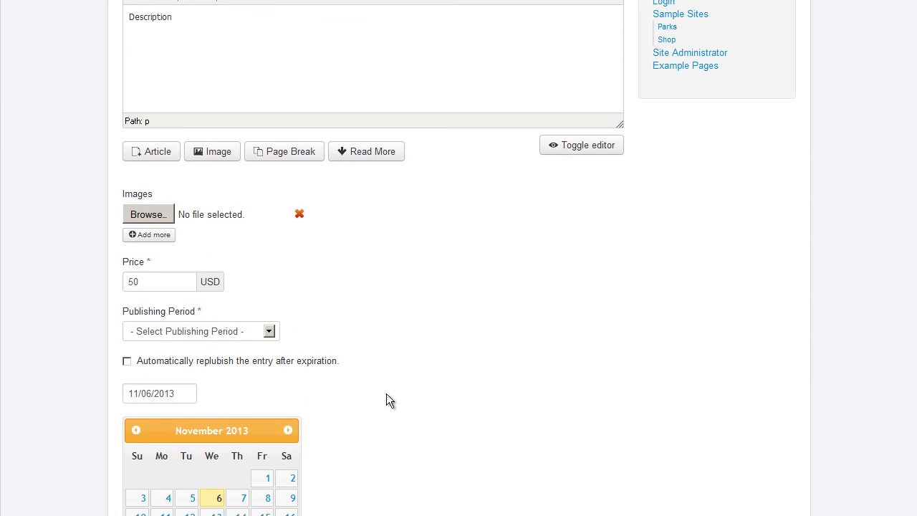
- Choose a 14-day (2-credit) period with auto-republish, 8 credits total, and submit the entry
{"action": "left_click", "coordinate": [267, 331]}
{"action": "left_click", "coordinate": [217, 371]}
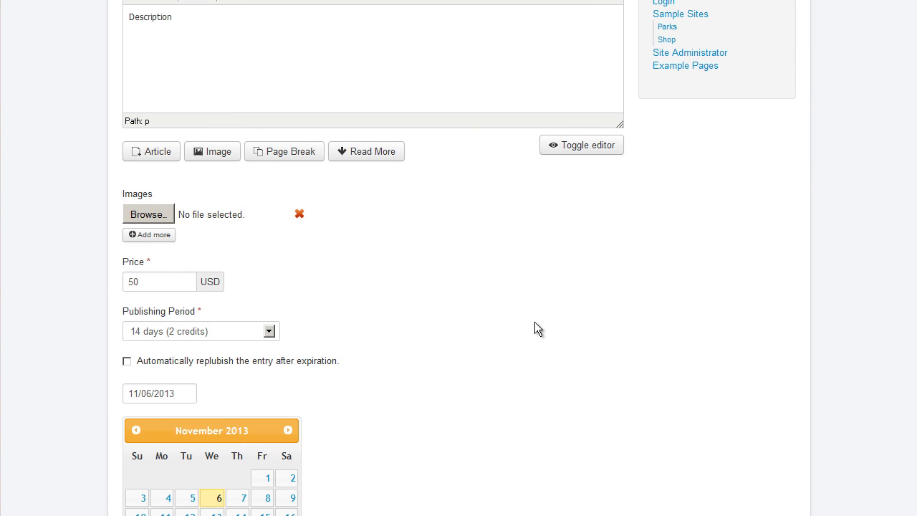
{"action": "scroll", "coordinate": [539, 329], "scroll_direction": "down", "scroll_amount": 3}
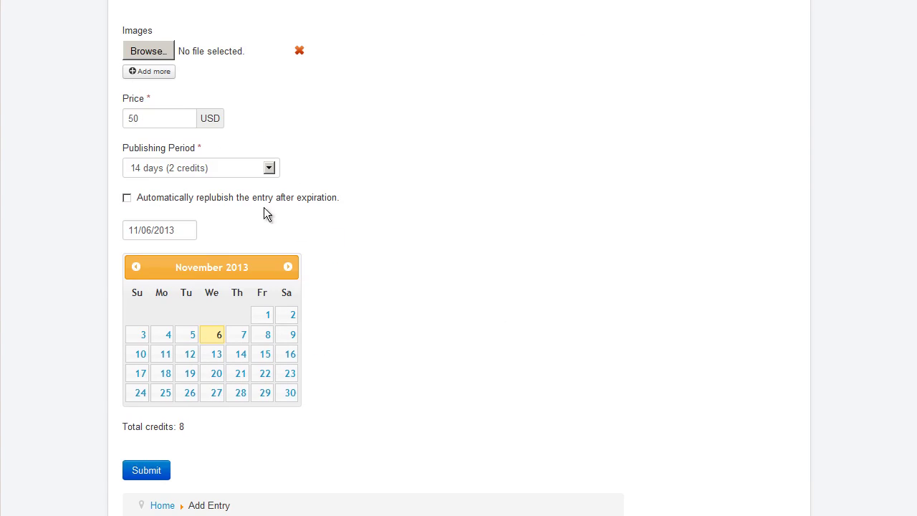
{"action": "left_click", "coordinate": [263, 205]}
{"action": "triple_click", "coordinate": [189, 423]}
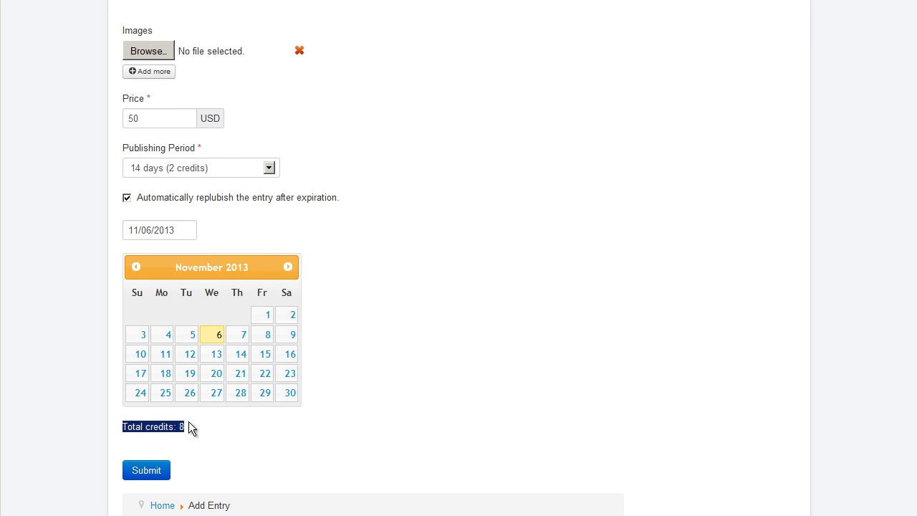
{"action": "left_click", "coordinate": [292, 436]}
{"action": "left_click", "coordinate": [147, 470]}
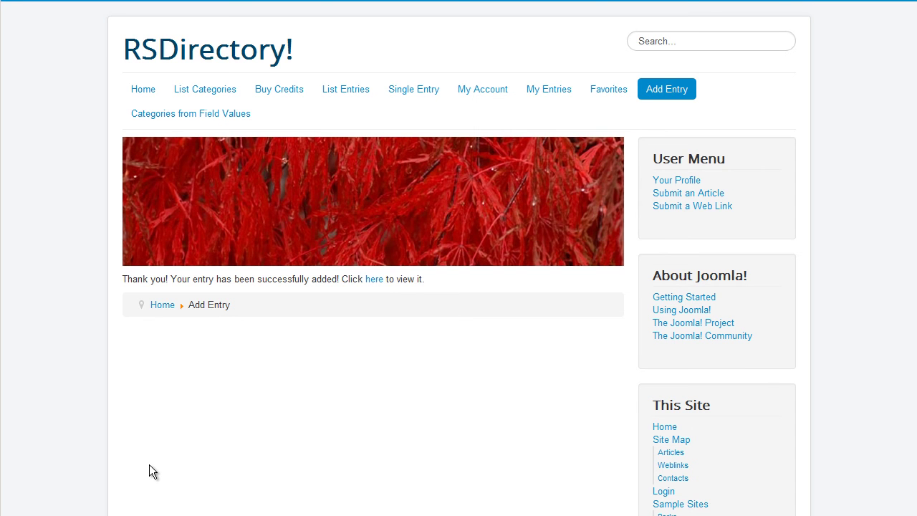
- Open the newly added entry and scroll down to its review form
{"action": "left_click", "coordinate": [376, 280]}
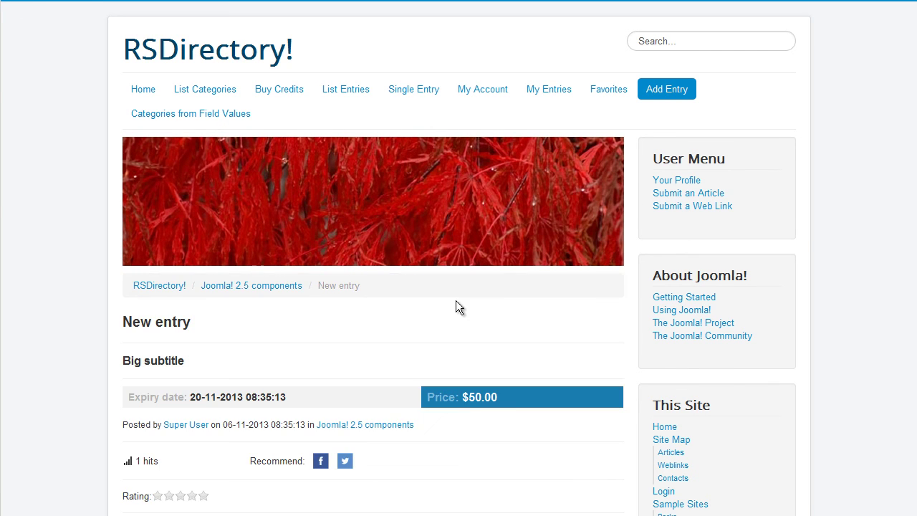
{"action": "scroll", "coordinate": [456, 300], "scroll_direction": "down", "scroll_amount": 3}
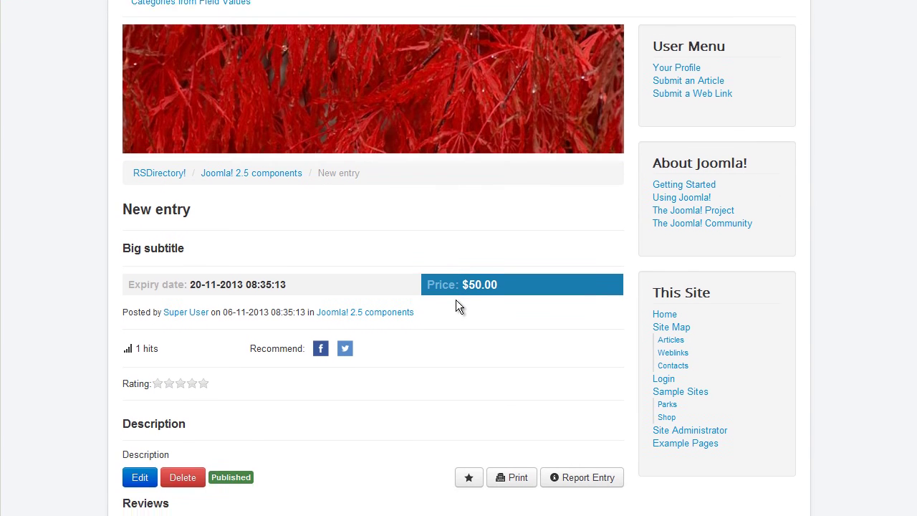
{"action": "scroll", "coordinate": [459, 306], "scroll_direction": "down", "scroll_amount": 1}
{"action": "scroll", "coordinate": [456, 300], "scroll_direction": "down", "scroll_amount": 3}
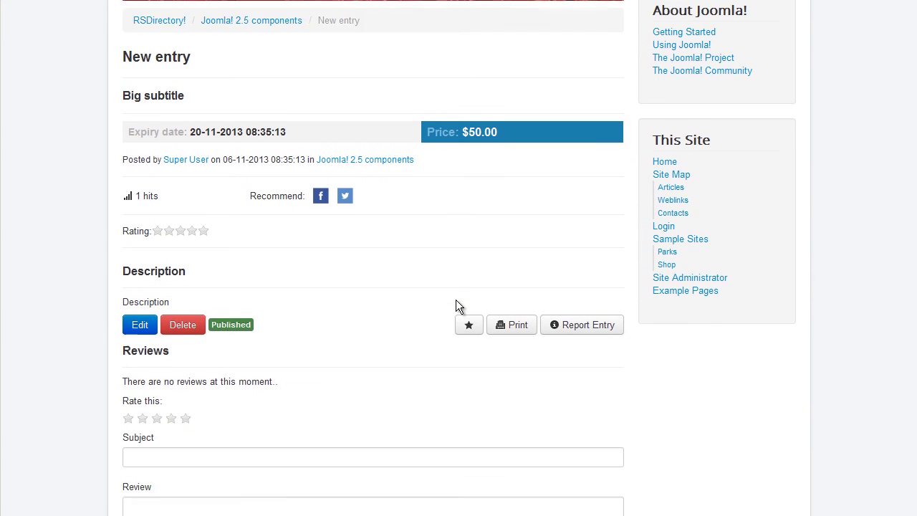
{"action": "scroll", "coordinate": [456, 299], "scroll_direction": "down", "scroll_amount": 4}
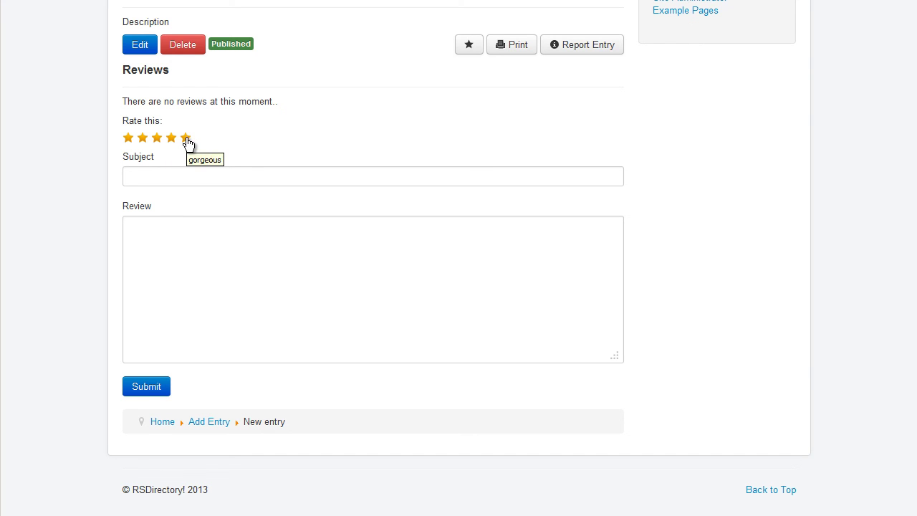
- Post a five-star review with subject 'Subject' and a short review text
{"action": "left_click", "coordinate": [187, 138]}
{"action": "left_click", "coordinate": [255, 175]}
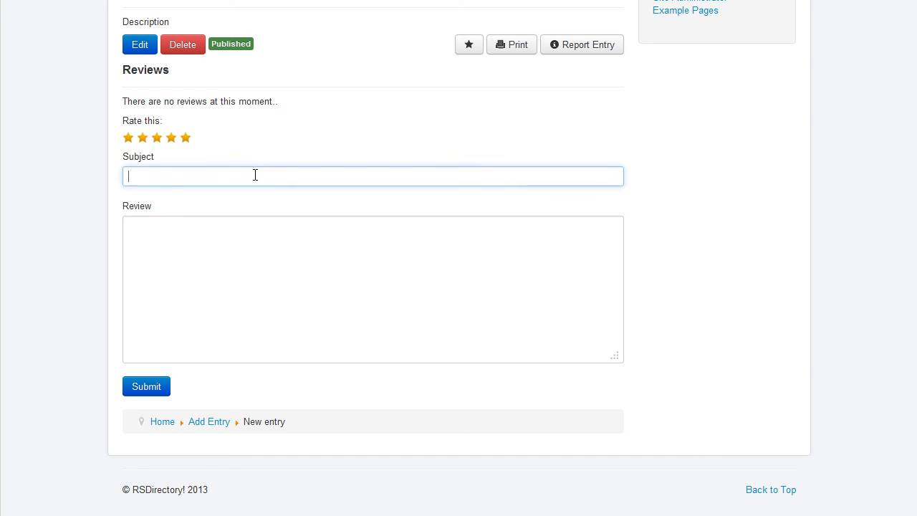
{"action": "type", "text": "Subject"}
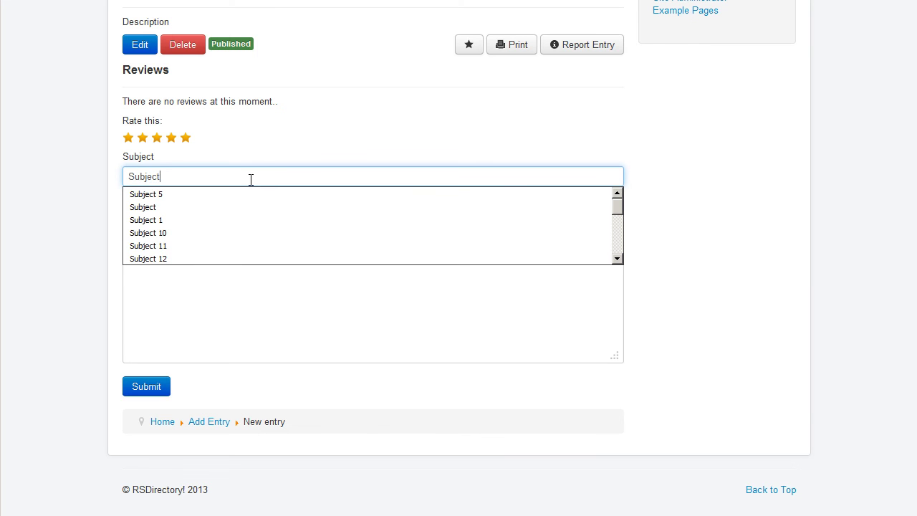
{"action": "key", "text": "Tab"}
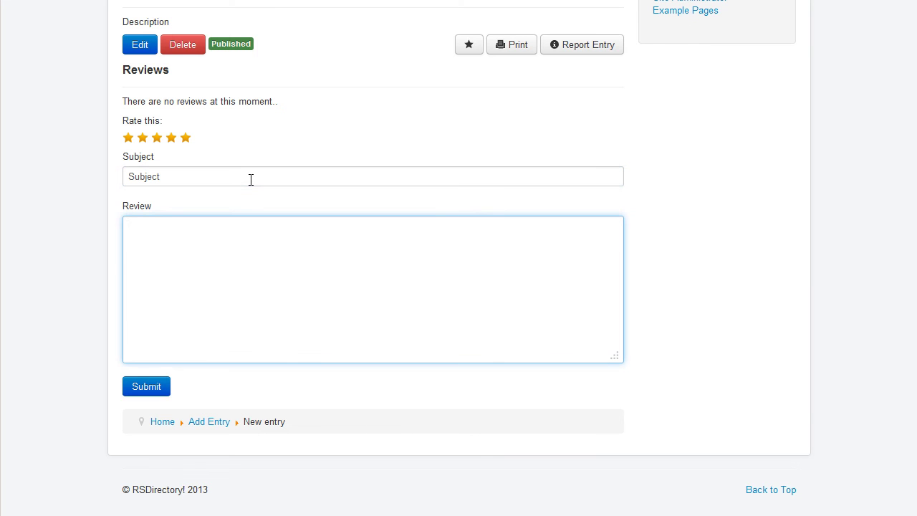
{"action": "type", "text": "REview"}
{"action": "key", "text": "BackSpace"}
{"action": "key", "text": "BackSpace"}
{"action": "key", "text": "BackSpace"}
{"action": "key", "text": "BackSpace"}
{"action": "key", "text": "BackSpace"}
{"action": "type", "text": "eview text"}
{"action": "left_click", "coordinate": [147, 389]}
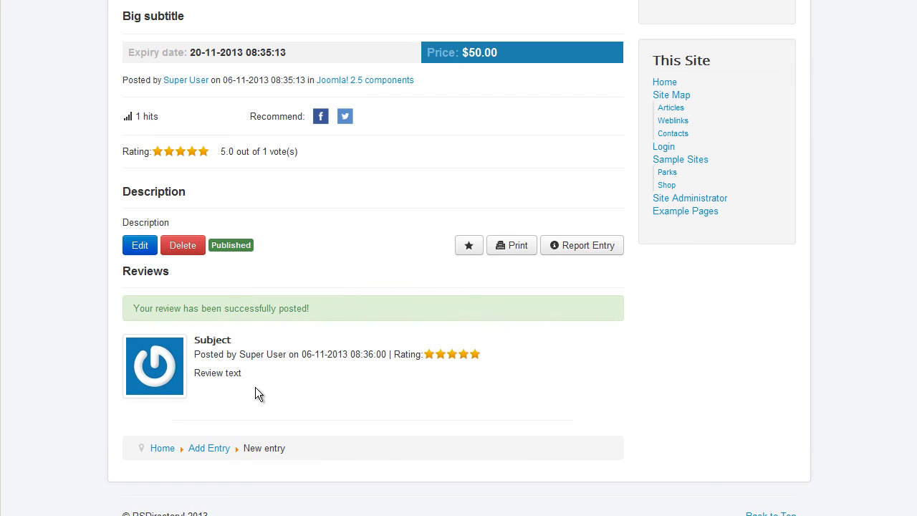
{"action": "triple_click", "coordinate": [321, 304]}
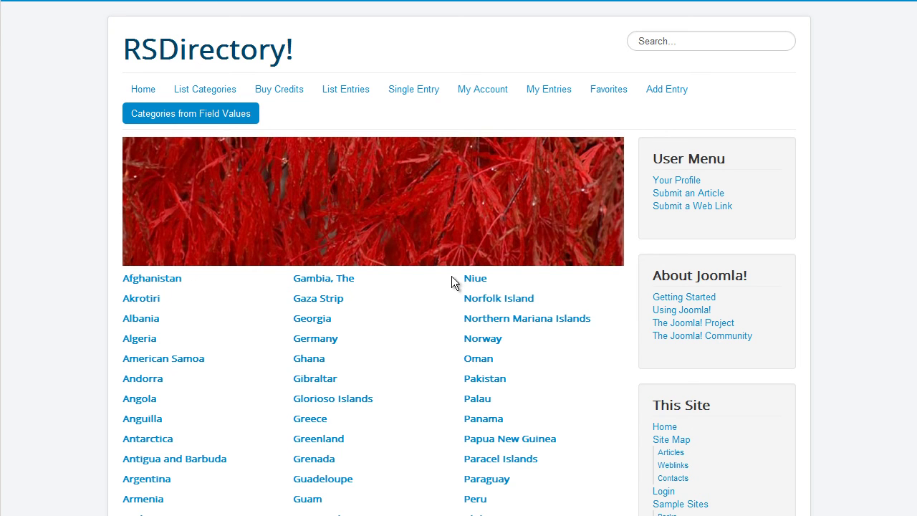
- Go to the Single Entry page for the RSForm!Pro listing and scroll down it
{"action": "left_click", "coordinate": [427, 96]}
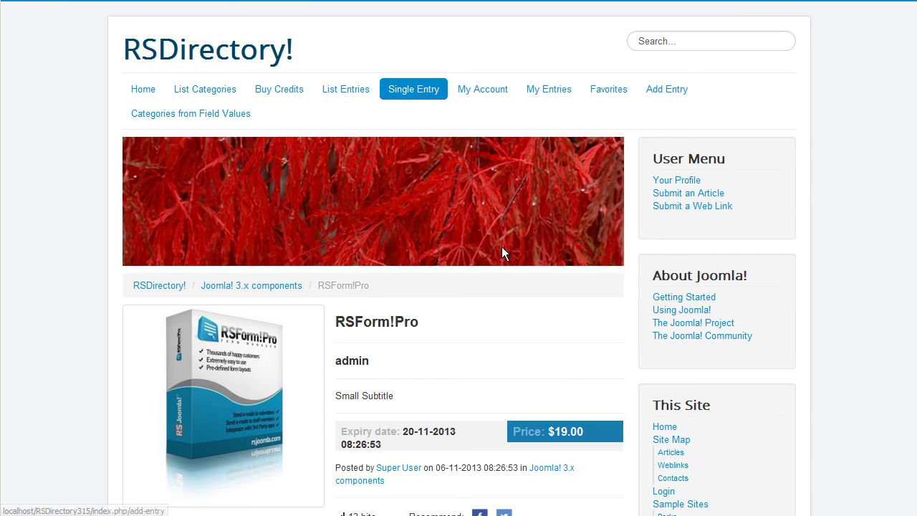
{"action": "scroll", "coordinate": [518, 269], "scroll_direction": "down", "scroll_amount": 3}
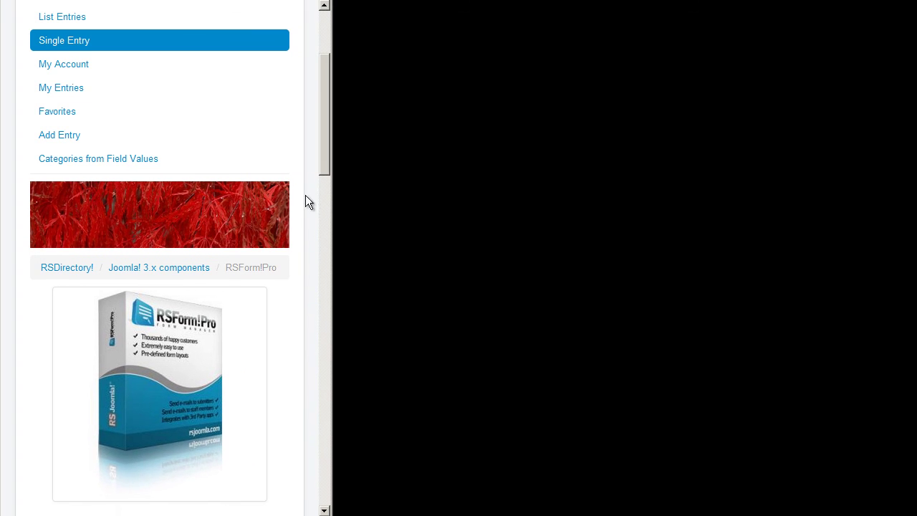
- Scroll the single-column RSForm!Pro page to see the title, subtitle, expiry date and $19.00 price under the image
{"action": "scroll", "coordinate": [229, 207], "scroll_direction": "down", "scroll_amount": 4}
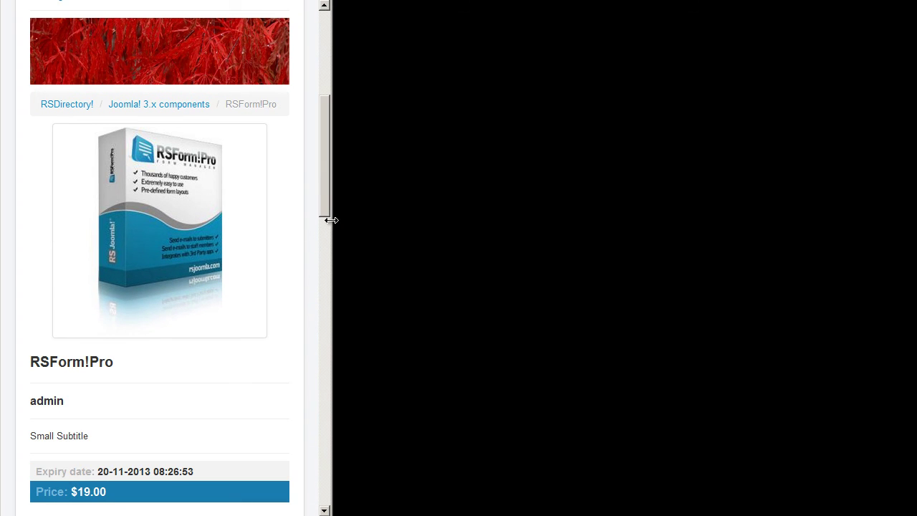